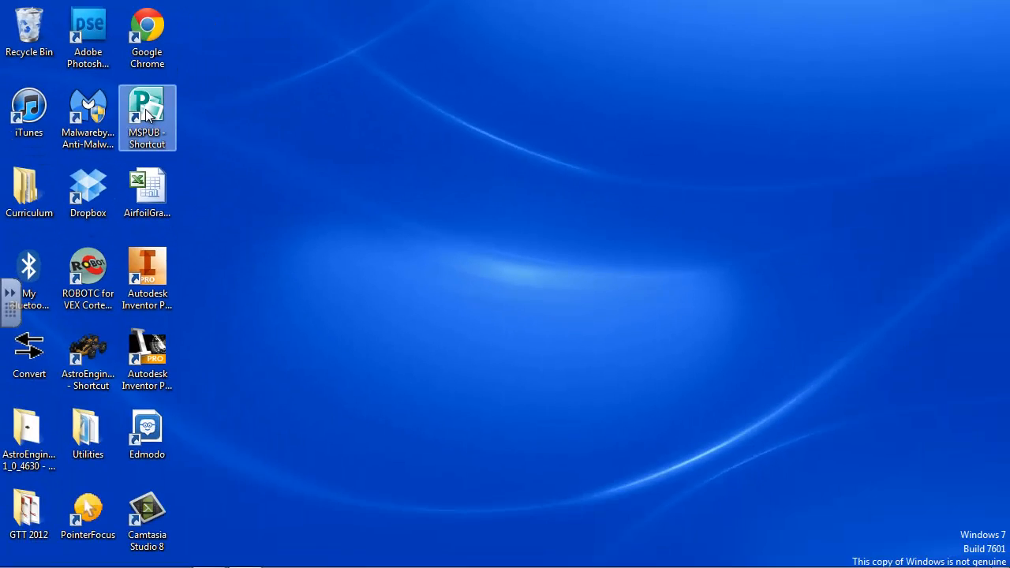
Launch Microsoft Publisher and preview the Arrows template in the Brochures category.
double_click(146, 114)
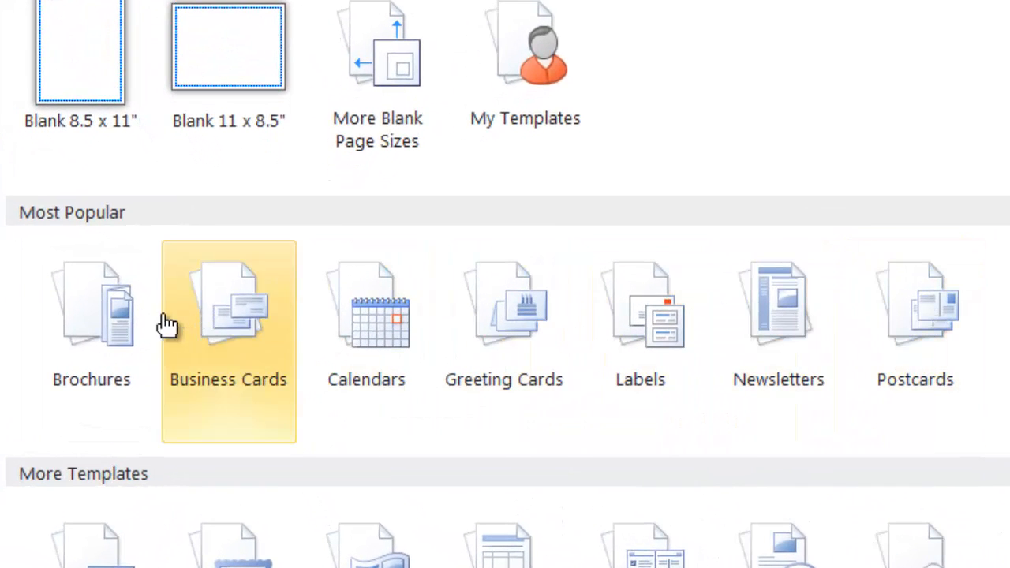
left_click(108, 317)
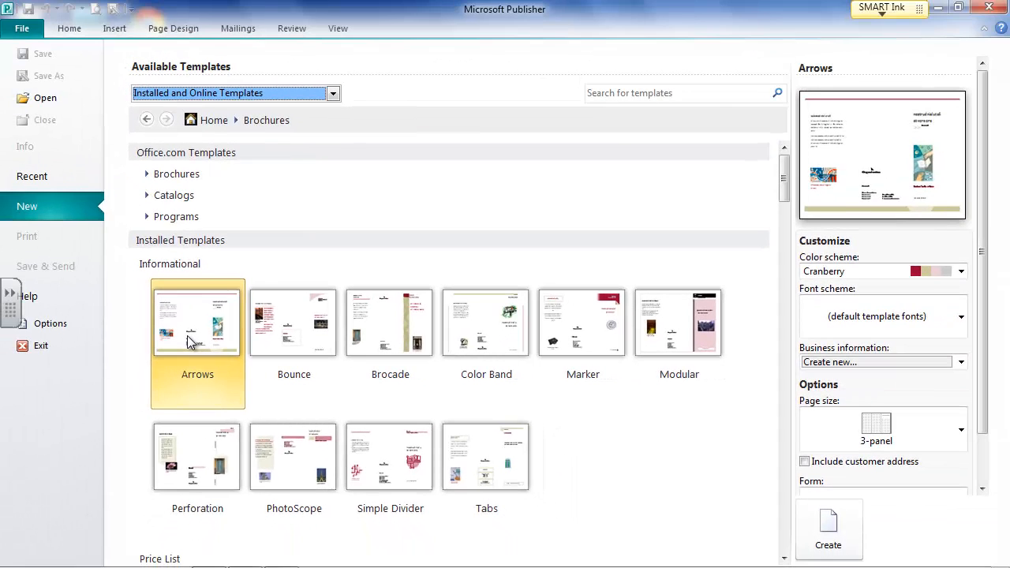
left_click(188, 343)
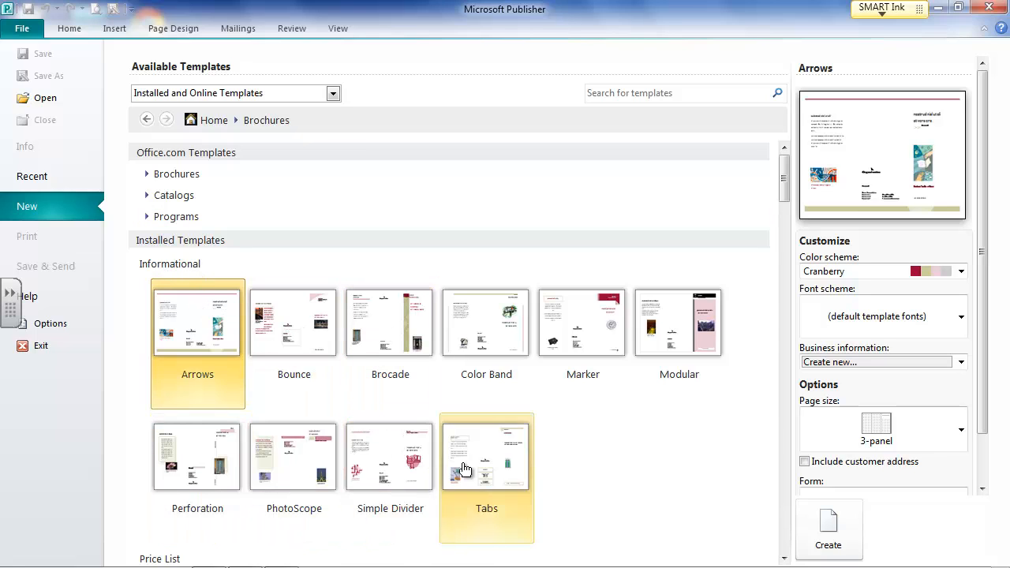
Look through the installed Informational and Price List brochure templates, dismissing the Windows performance prompt.
scroll(488, 468, "down", 3)
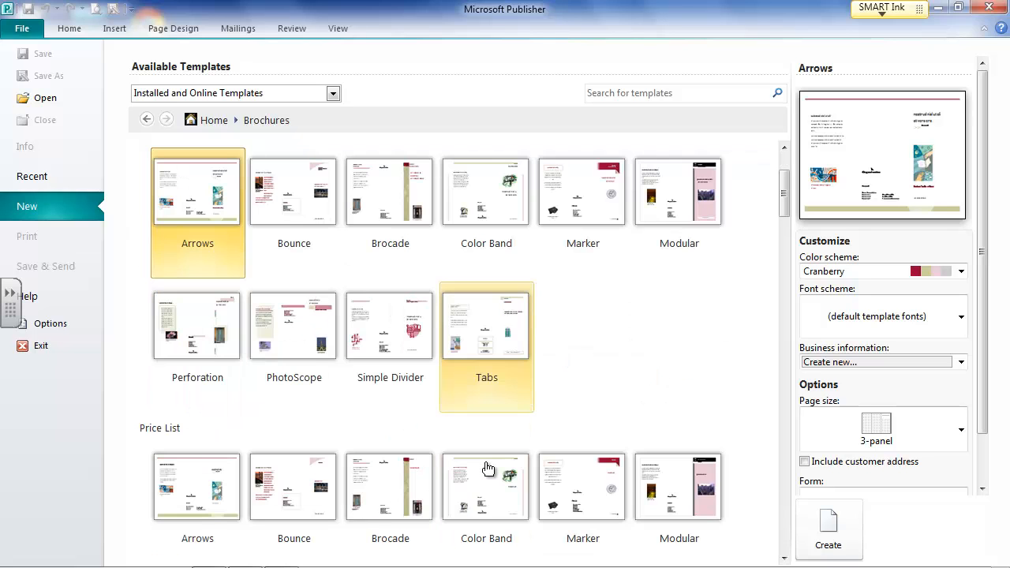
scroll(488, 467, "down", 3)
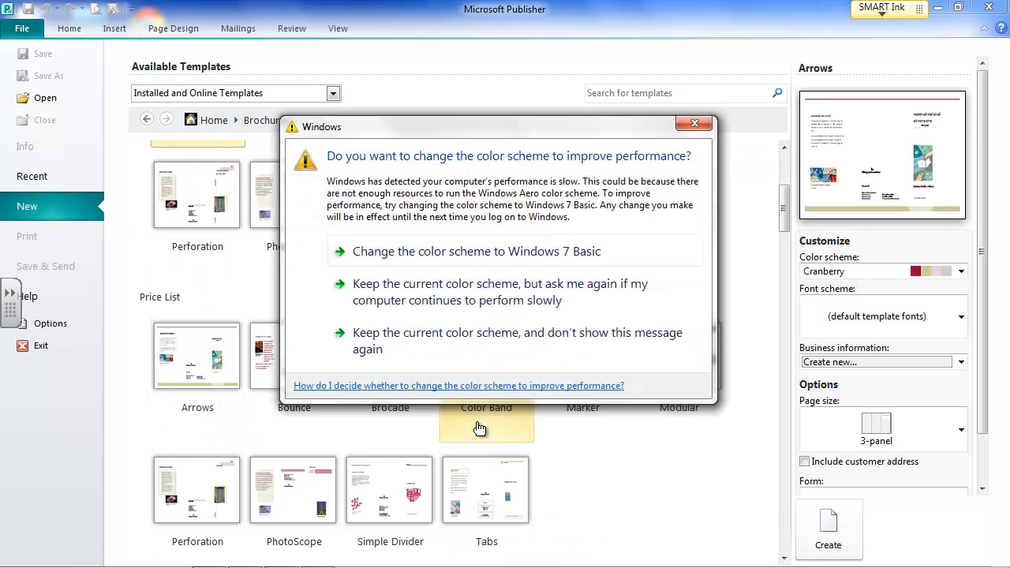
left_click(694, 127)
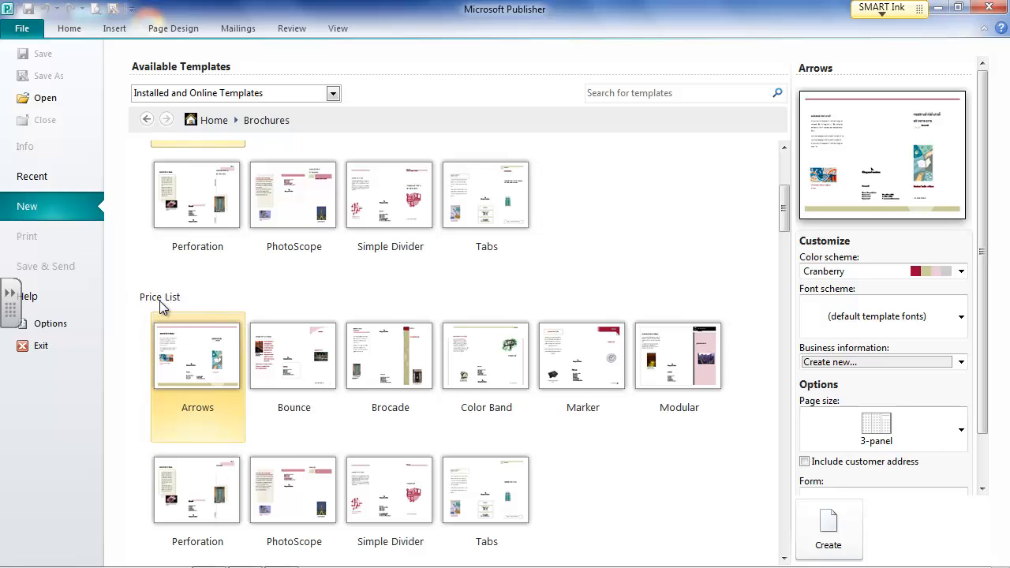
scroll(202, 300, "down", 3)
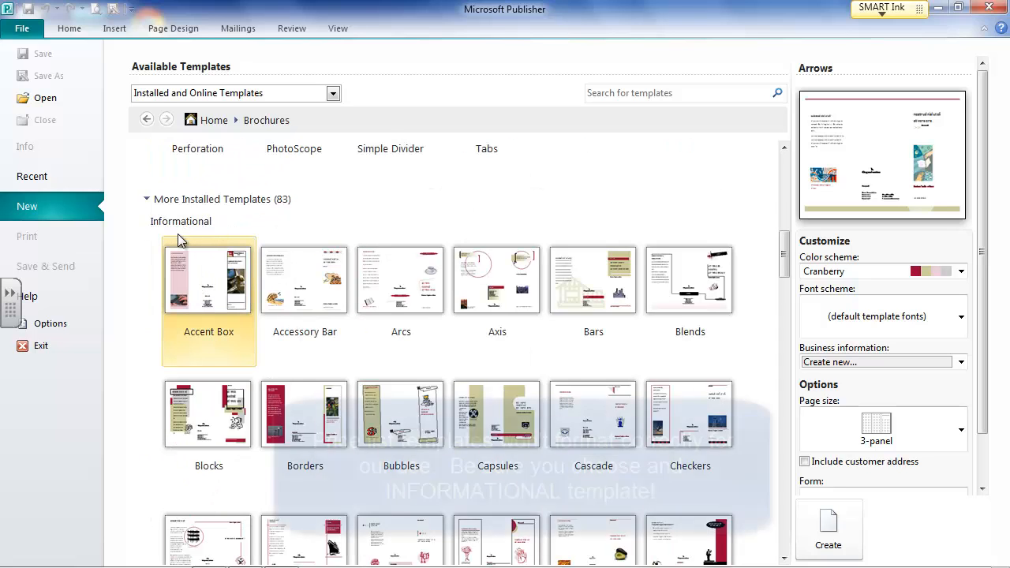
scroll(178, 237, "down", 1)
scroll(178, 237, "down", 4)
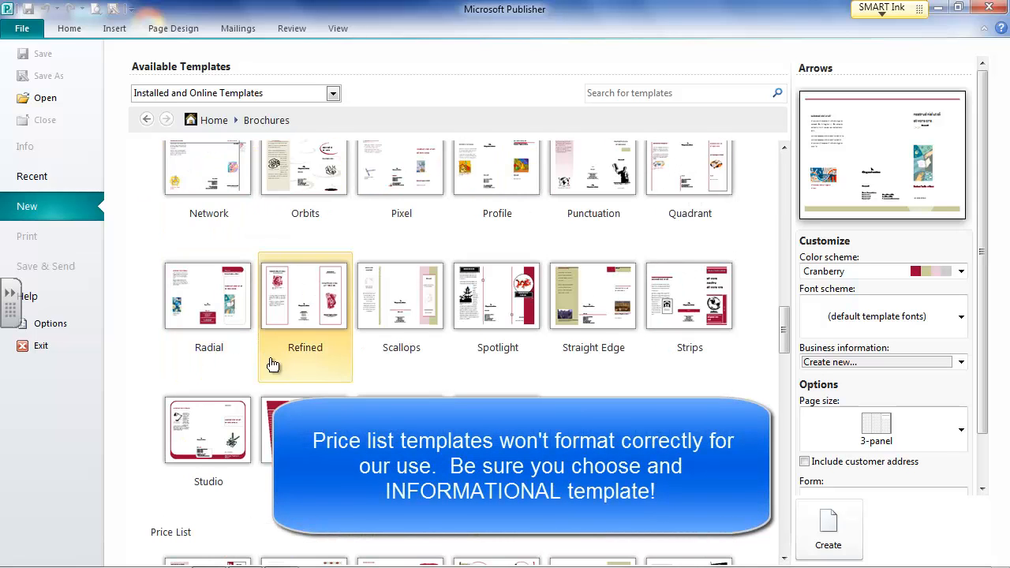
scroll(402, 378, "down", 1)
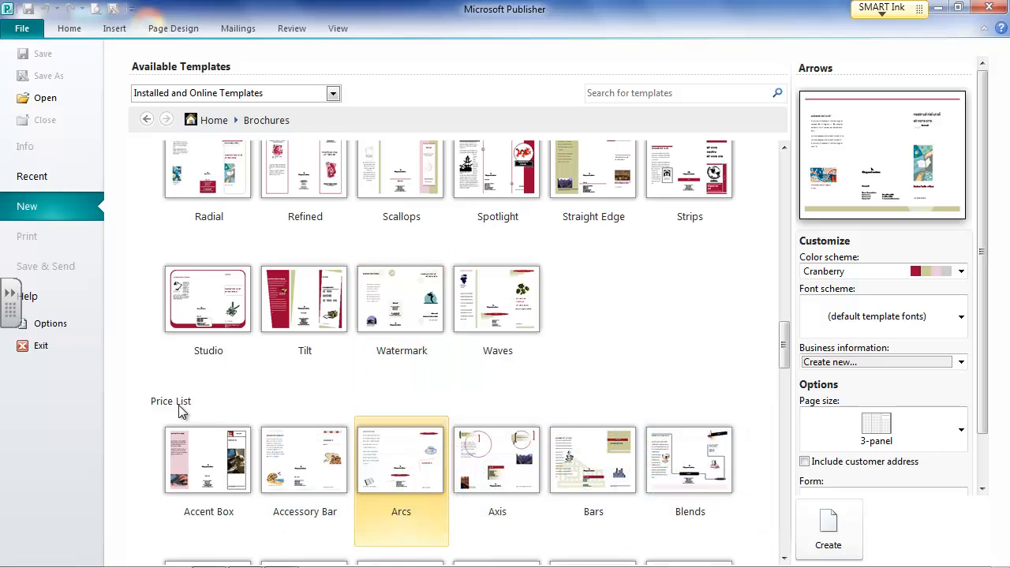
scroll(181, 409, "up", 3)
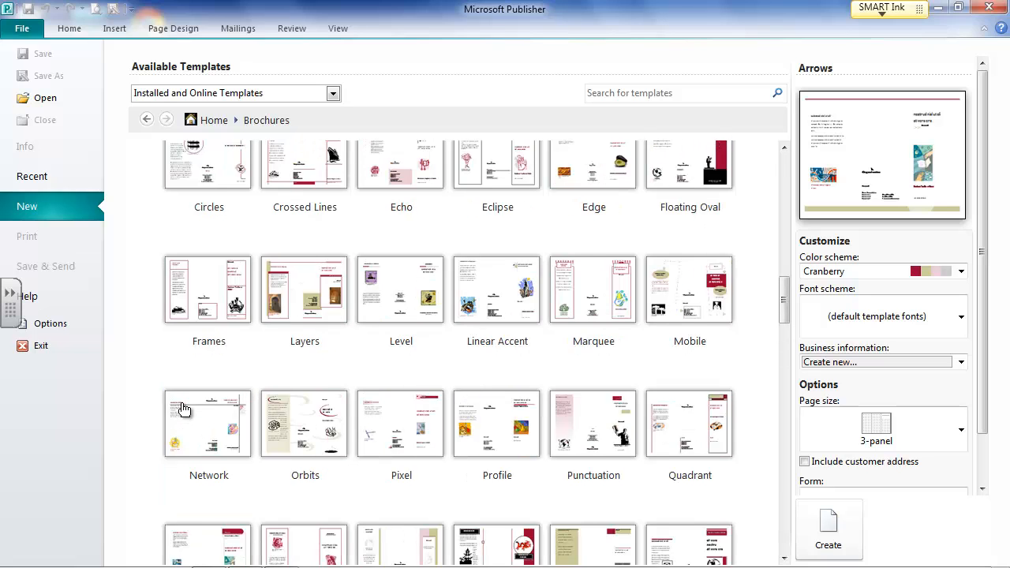
scroll(182, 409, "up", 3)
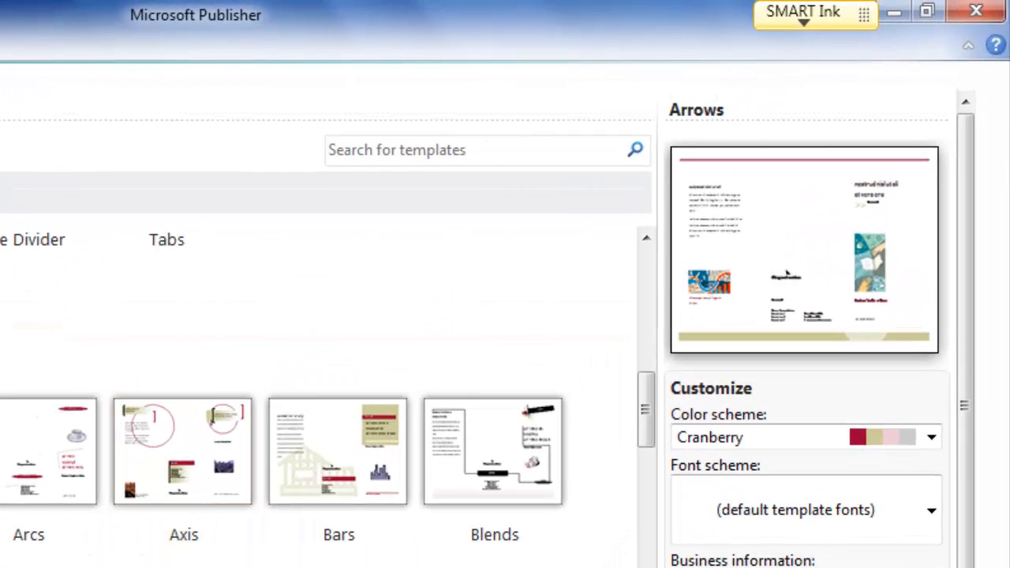
Preview the Borders, Cascade and Blocks templates among the additional Informational brochures.
left_click(28, 566)
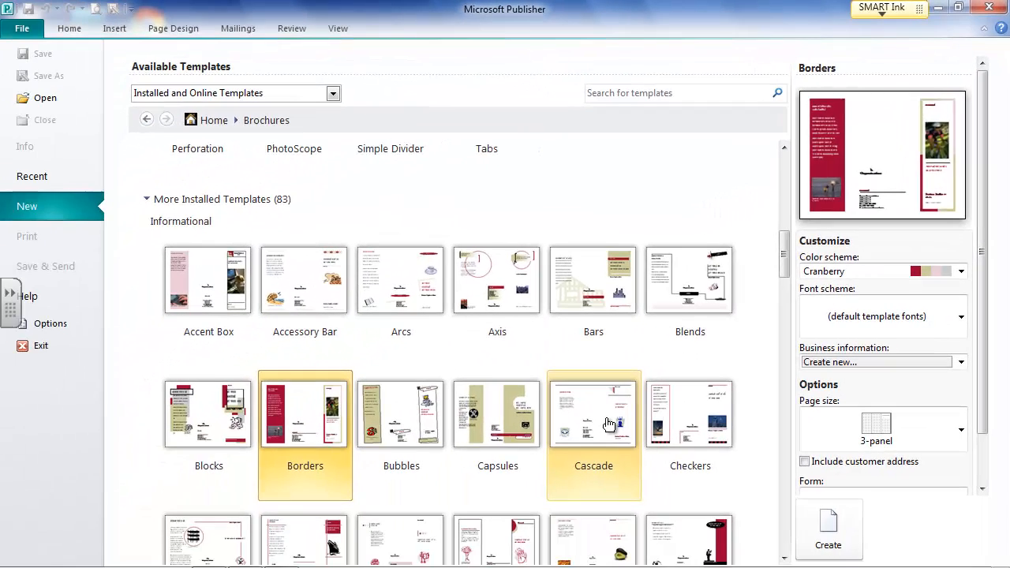
left_click(608, 422)
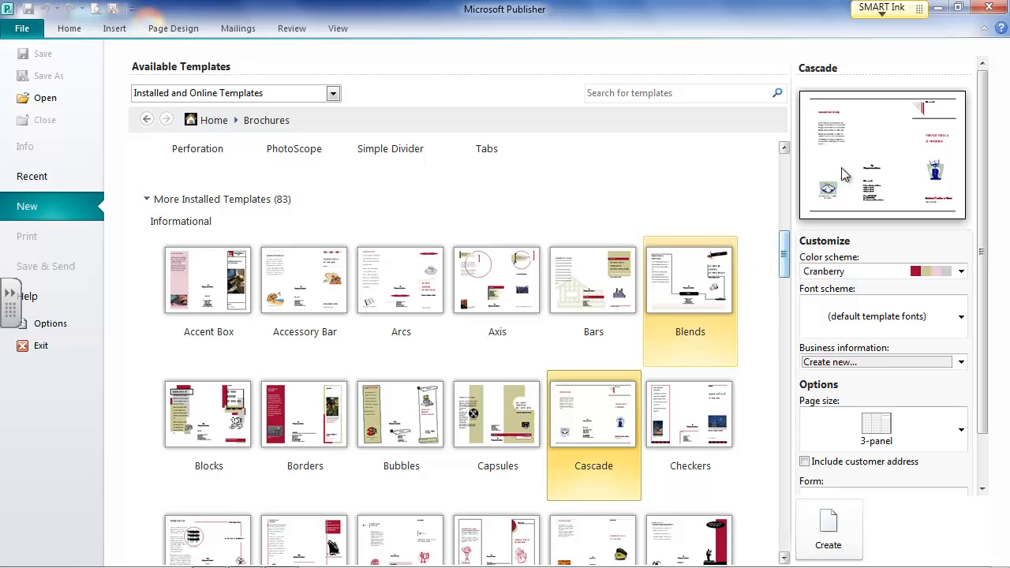
scroll(590, 329, "down", 2)
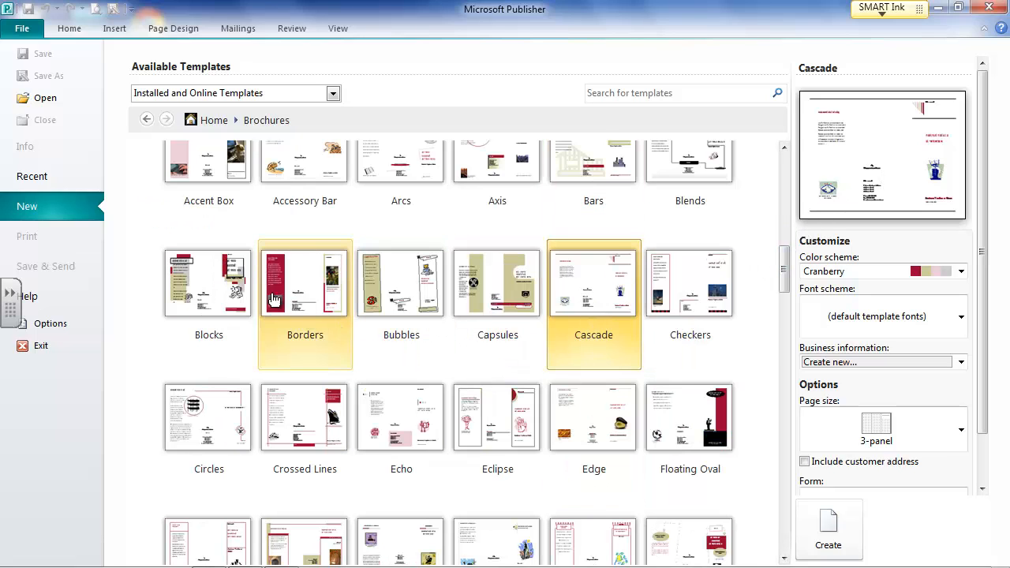
left_click(210, 295)
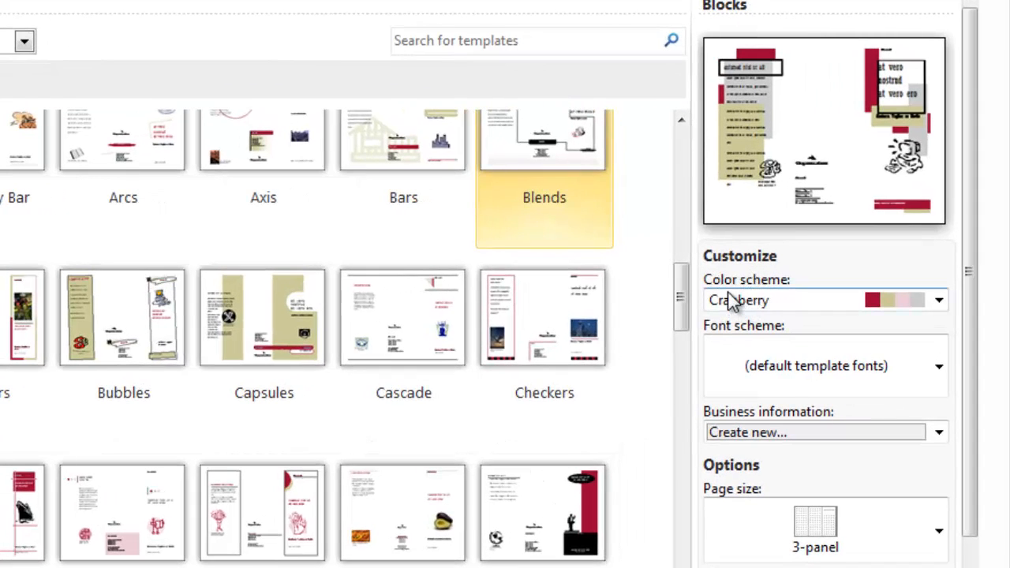
Set the Blocks template's color scheme to Alpine.
left_click(781, 304)
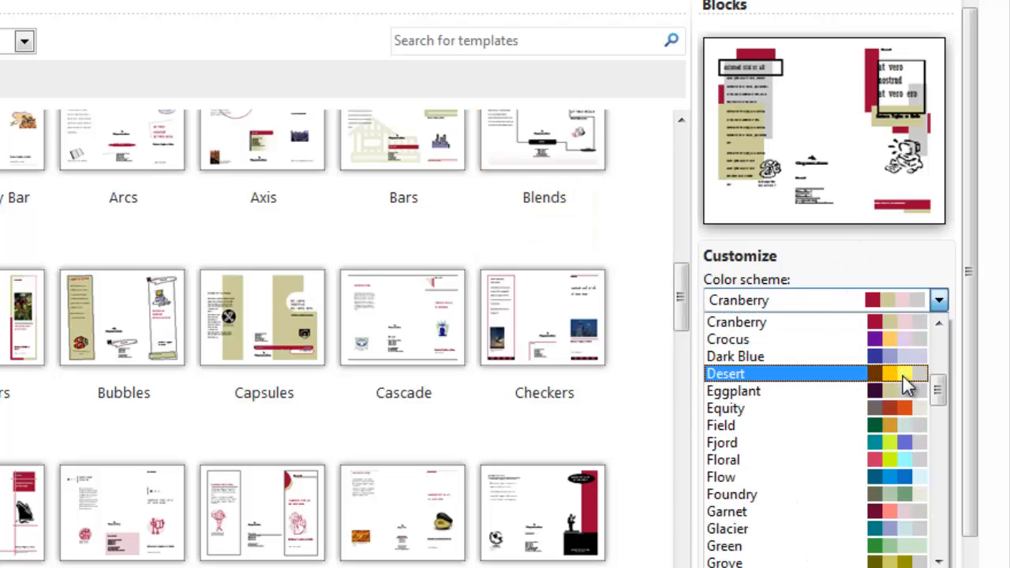
left_click_drag(936, 387, 949, 339)
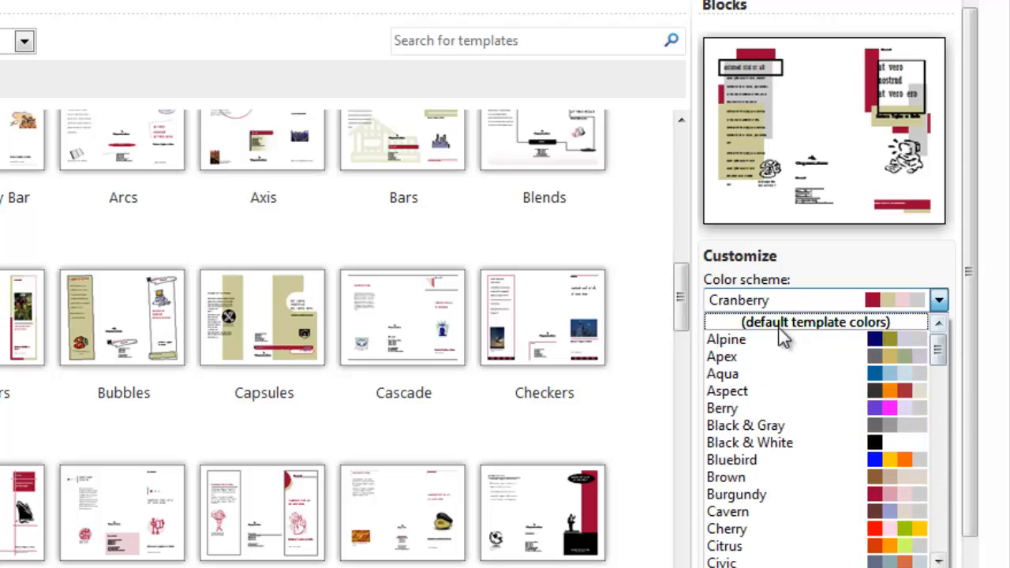
left_click(750, 342)
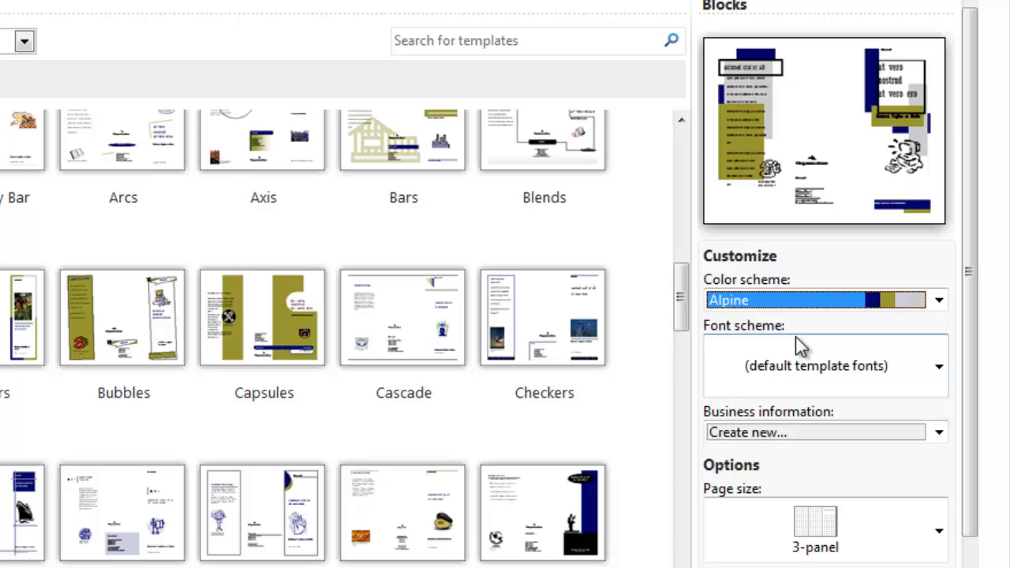
Try the successive color schemes after Alpine on the Blocks template, one by one through to Concourse.
key("Down")
key("Down")
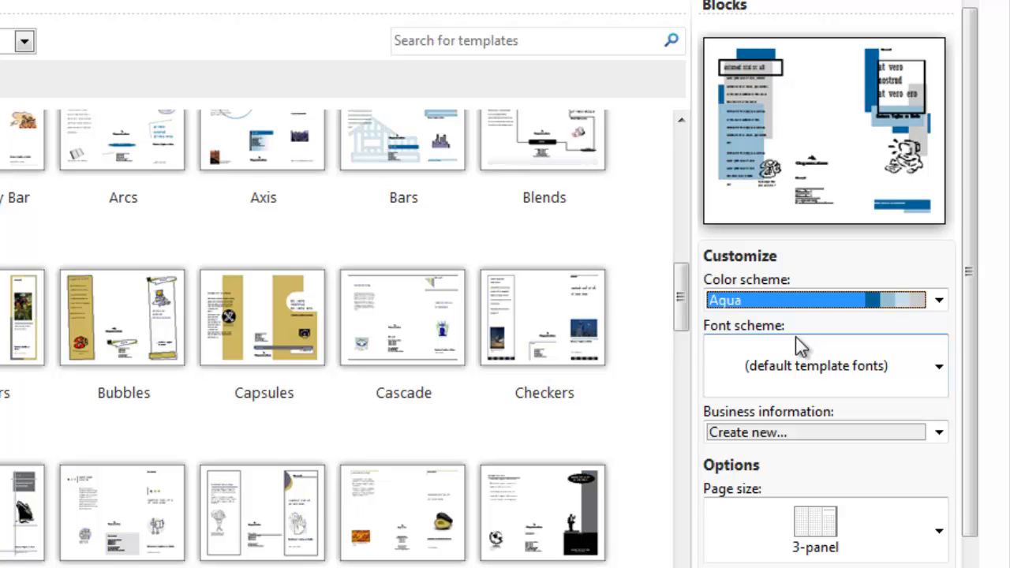
key("Down")
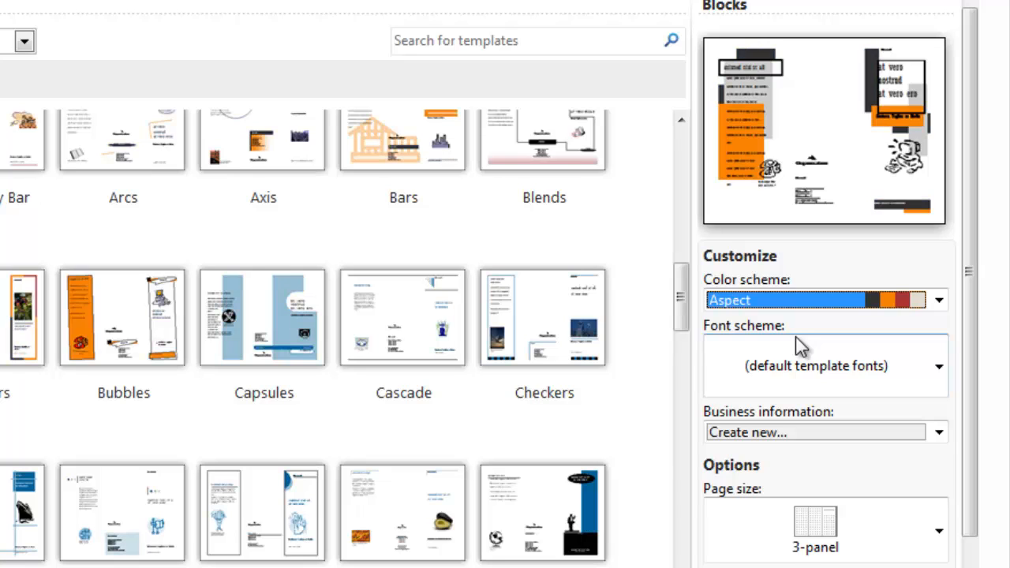
key("Down")
key("Down")
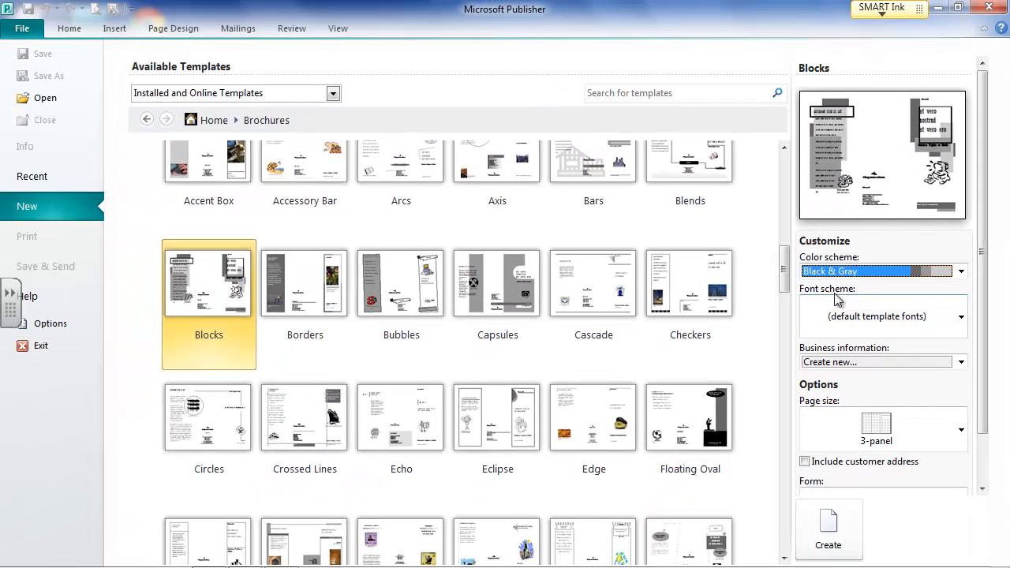
key("Down")
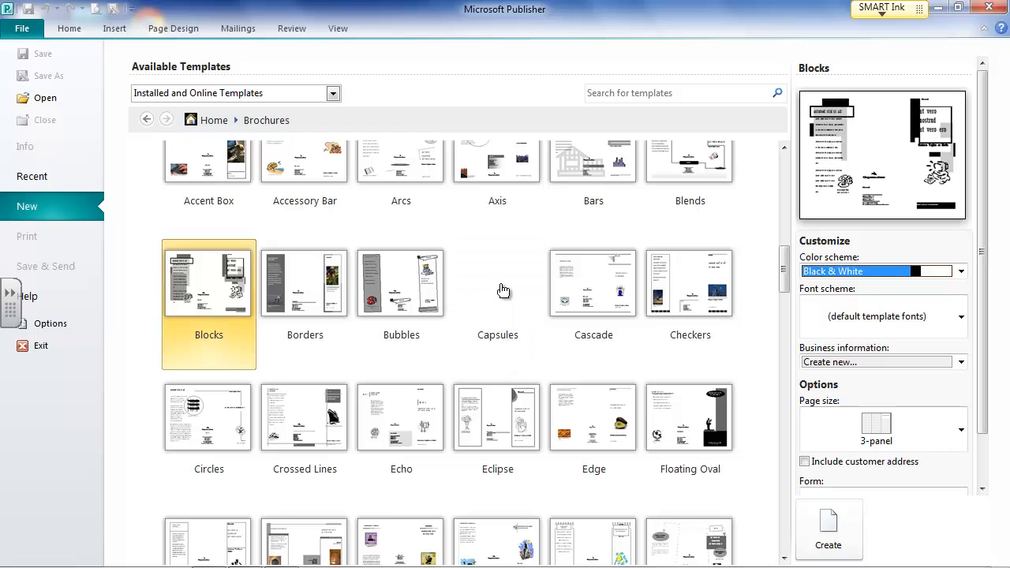
key("Down")
key("Down")
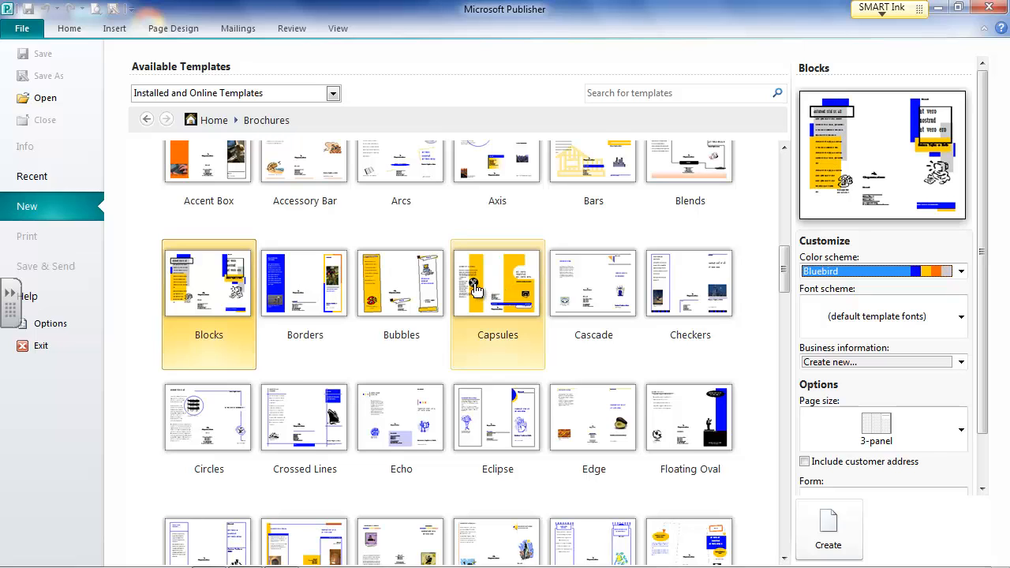
key("Down")
key("Down")
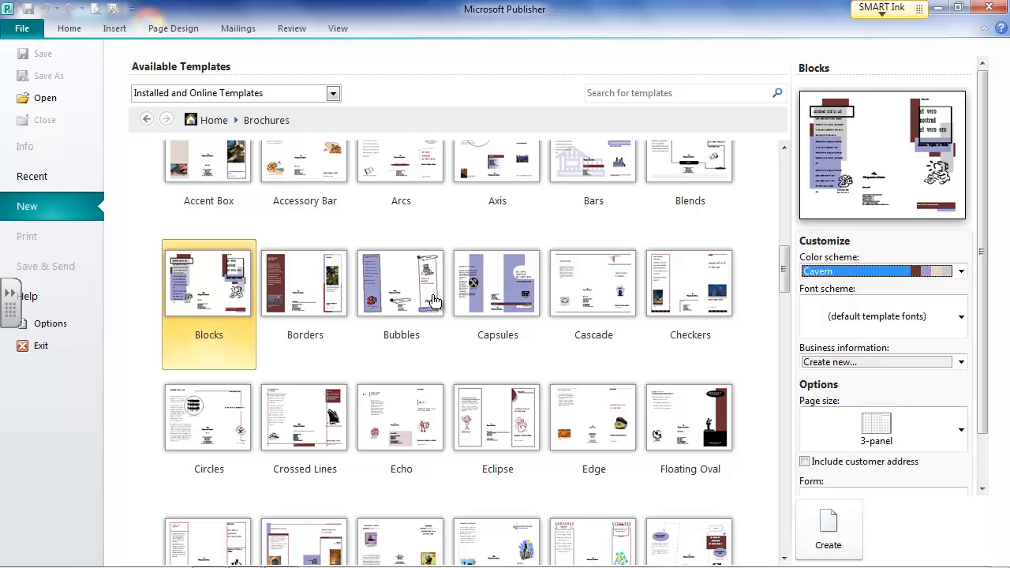
key("Down")
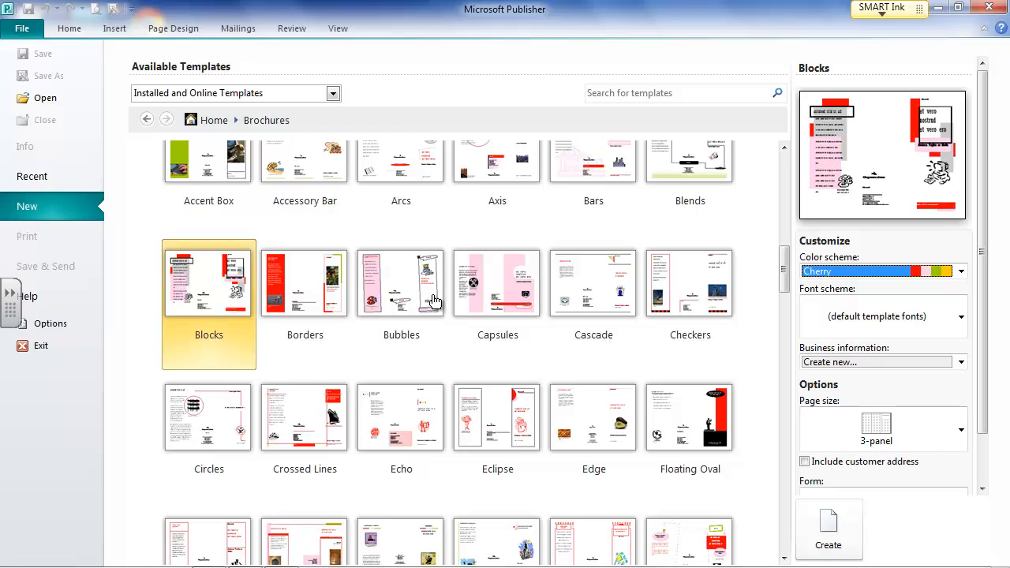
key("Down")
key("Down")
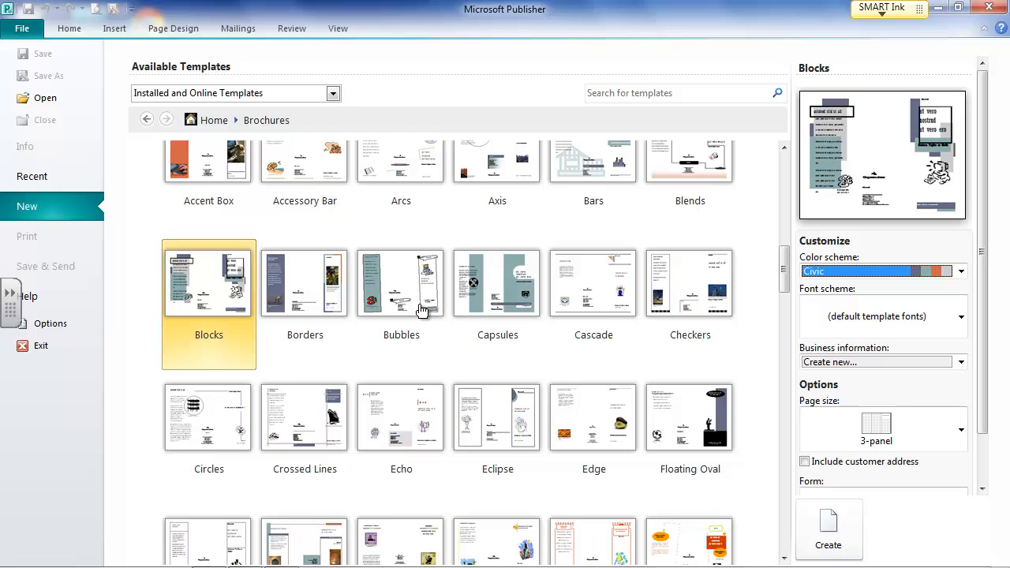
key("Down")
key("Down")
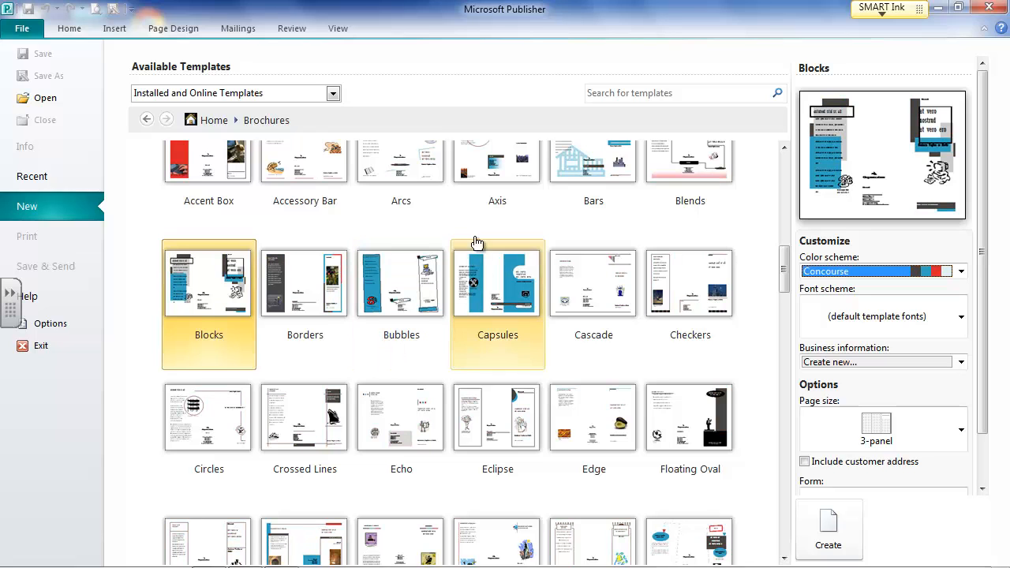
Try the Cranberry and Crocus color schemes on the brochure templates.
left_click(148, 239)
scroll(149, 242, "down", 2)
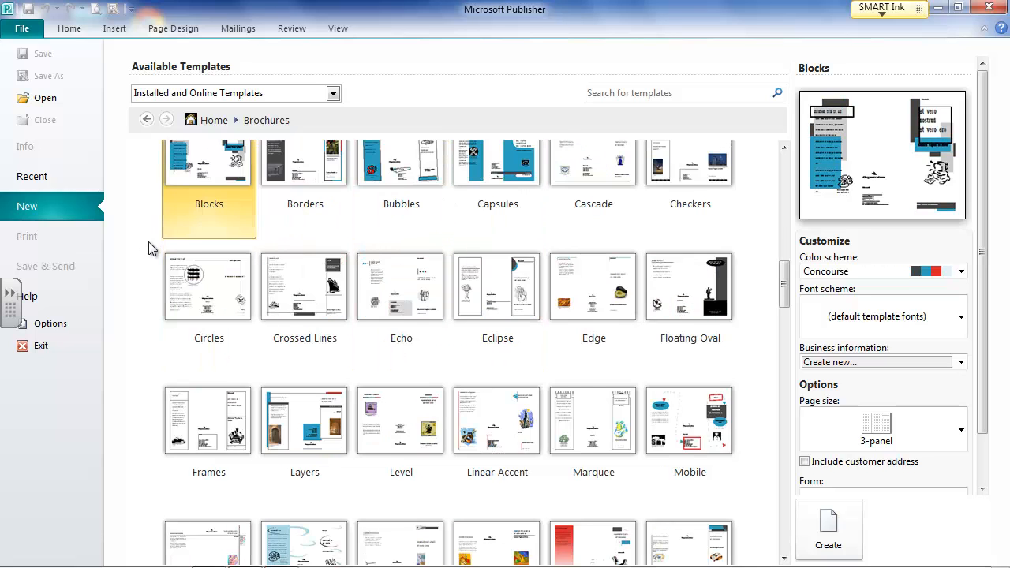
scroll(149, 241, "down", 2)
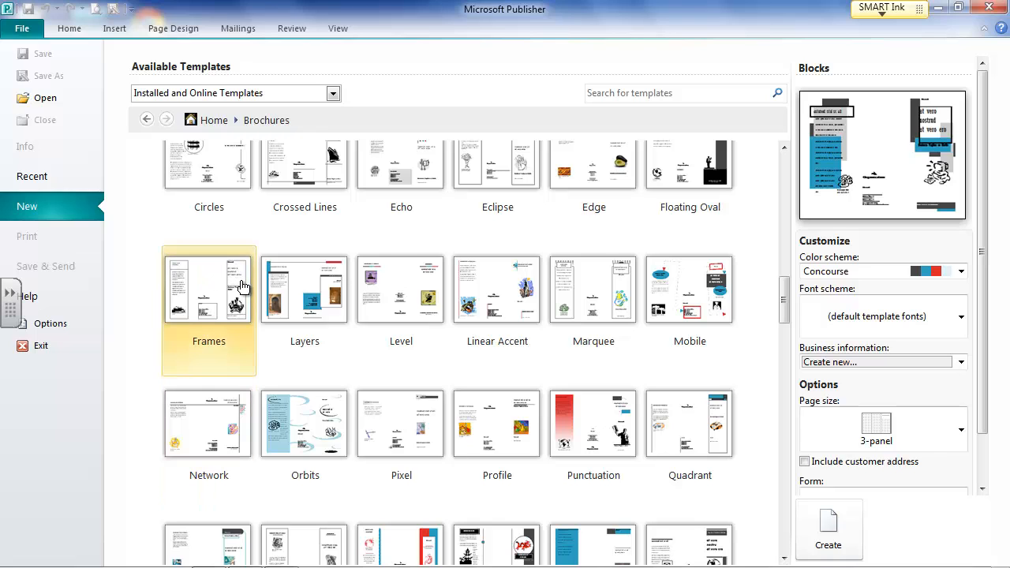
left_click(836, 271)
left_click(874, 302)
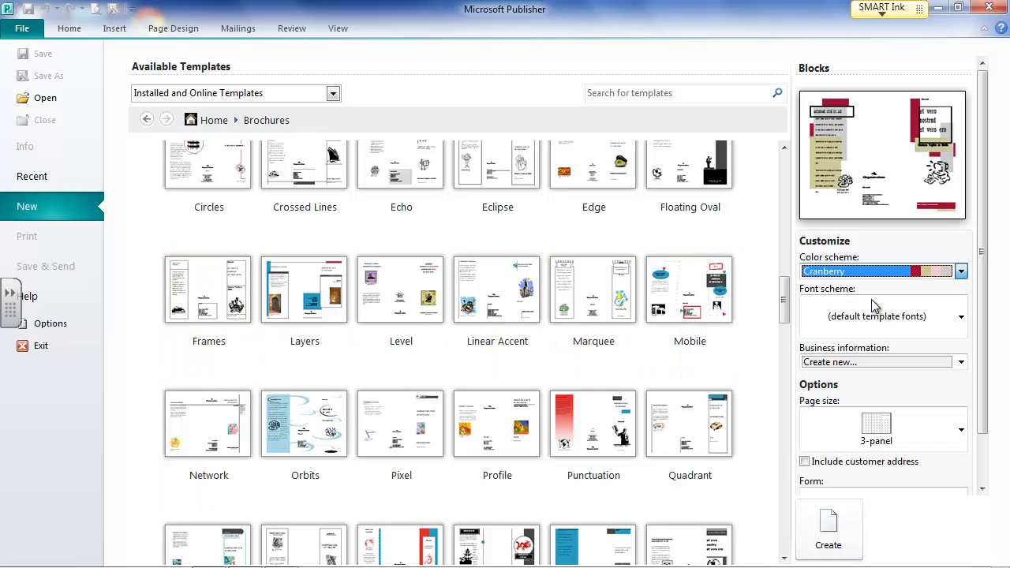
key("Down")
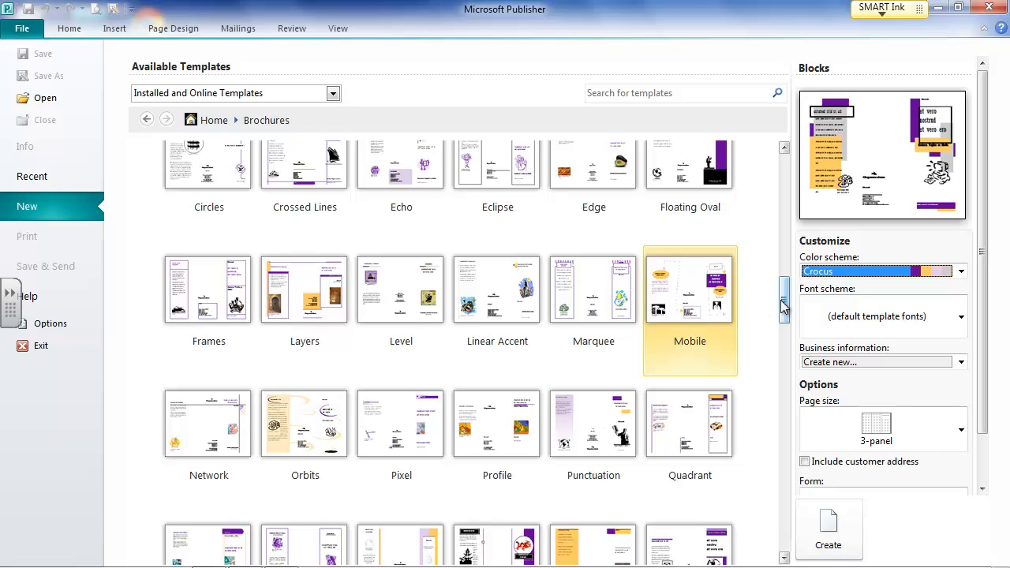
Set the color scheme to Desert and select the Straight Edge informational brochure template.
left_click_drag(784, 308, 785, 323)
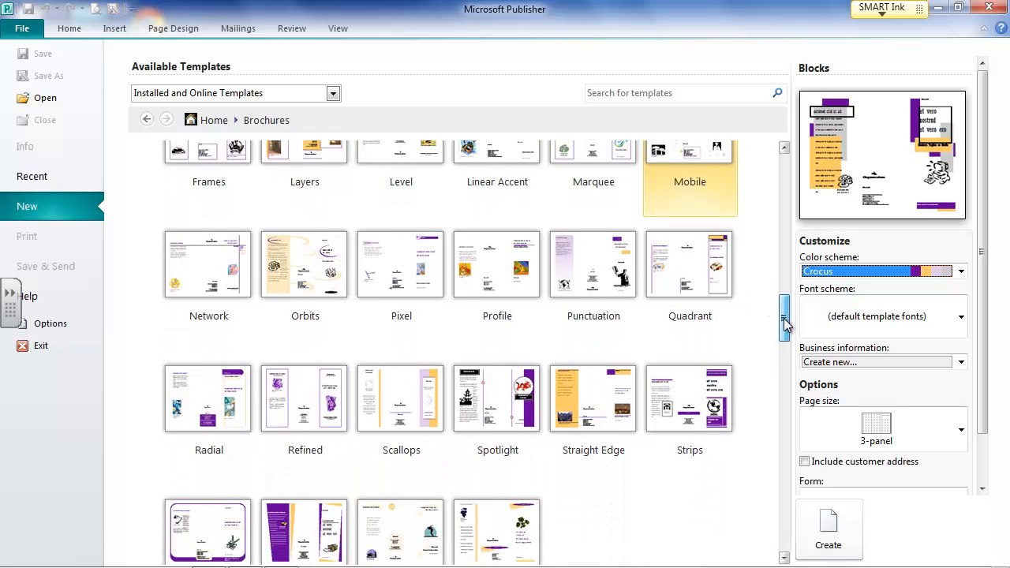
left_click(848, 273)
left_click(838, 296)
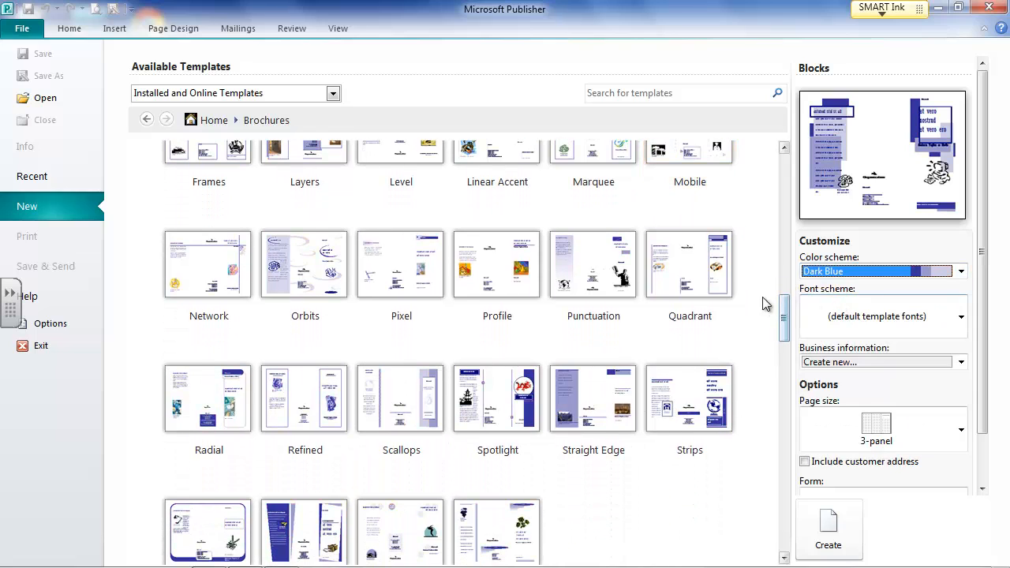
key("Down")
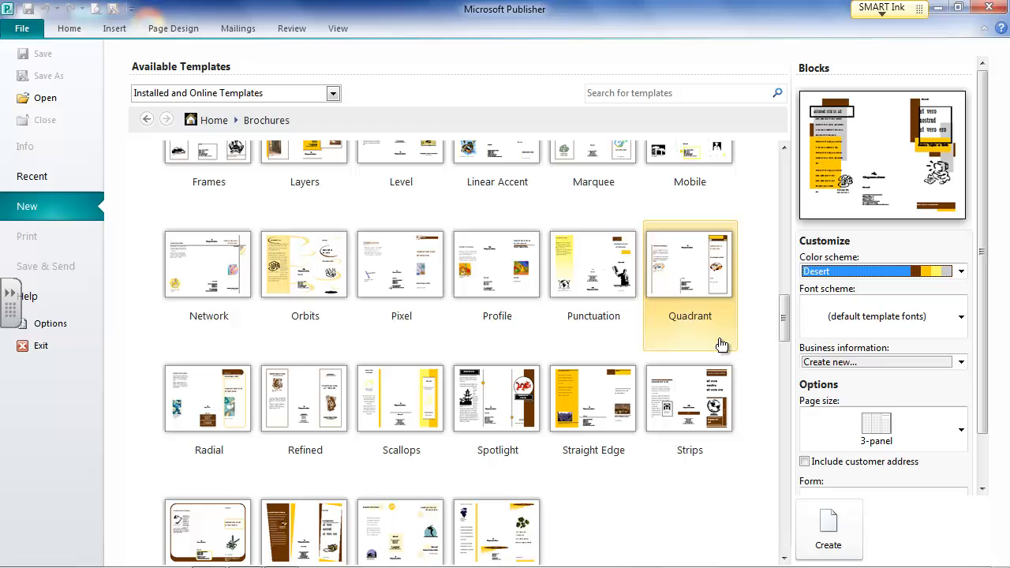
left_click(578, 404)
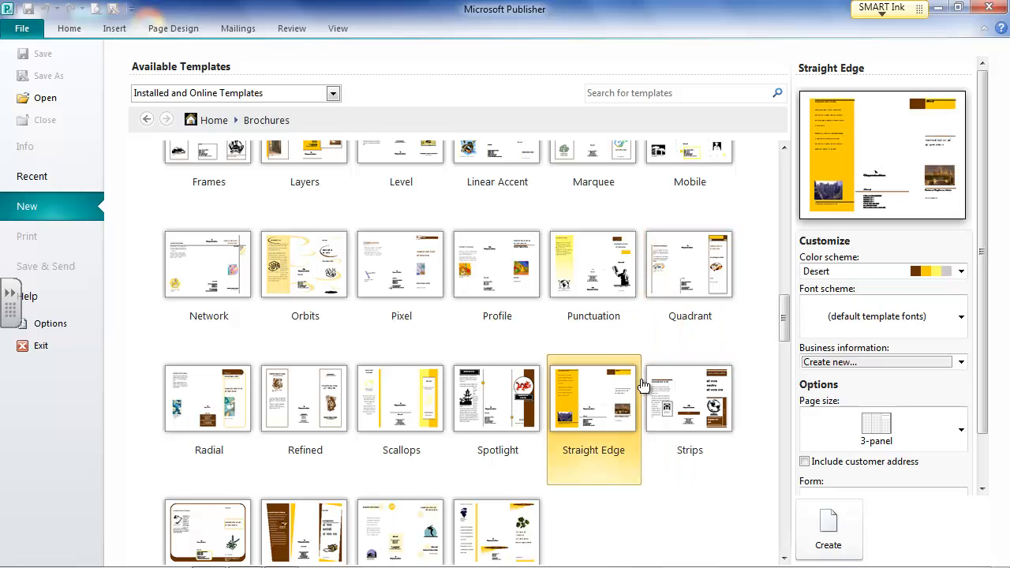
Select the Spotlight template, set its color scheme to Harbor, and create the three-panel brochure.
left_click(815, 273)
left_click(826, 354)
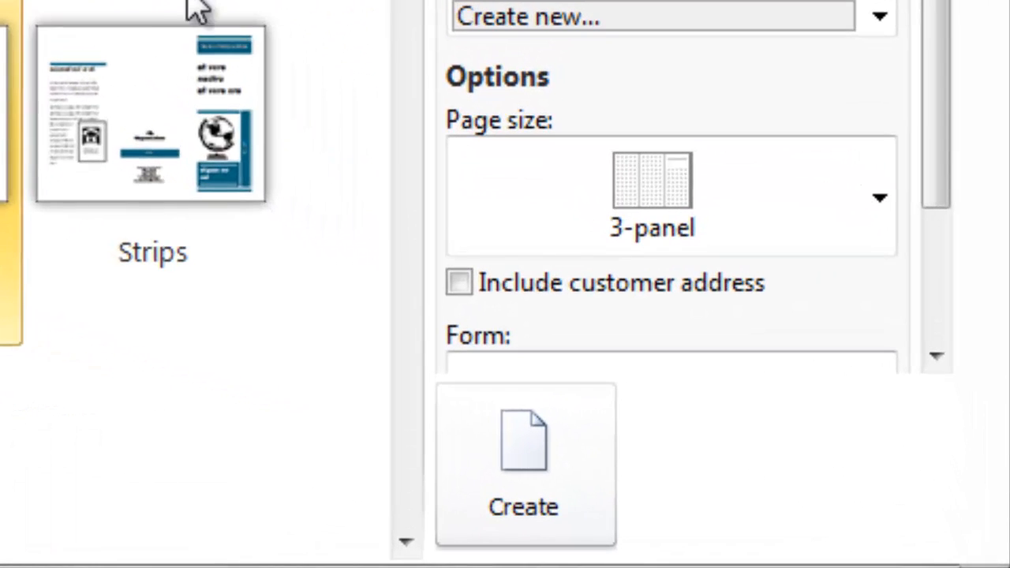
left_click(176, 64)
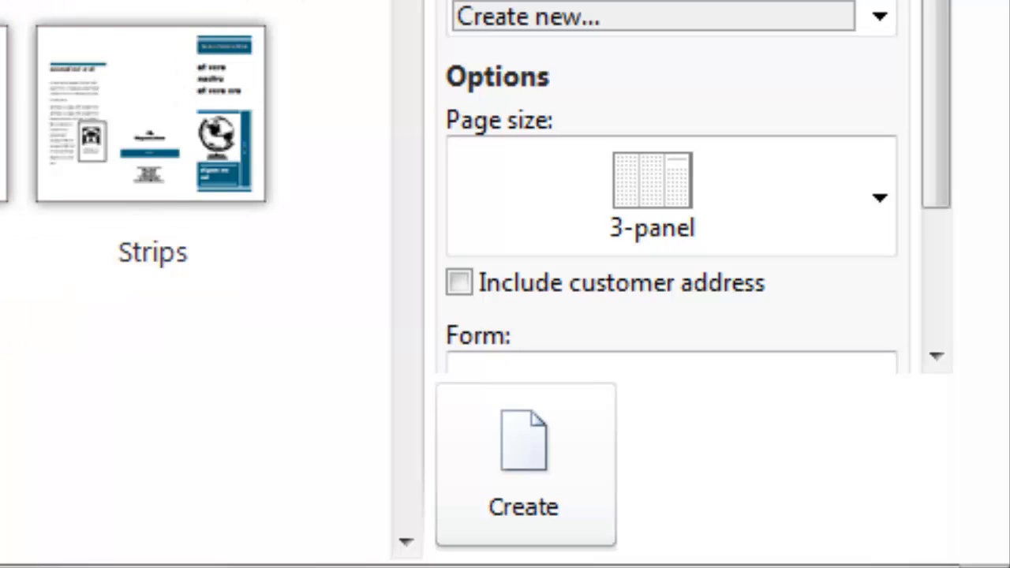
left_click(880, 0)
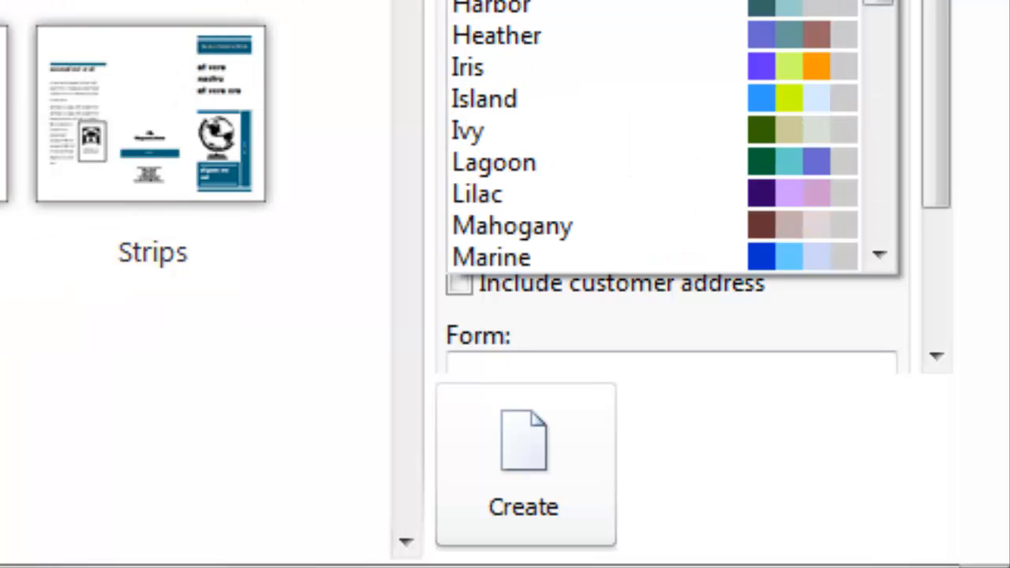
left_click(570, 7)
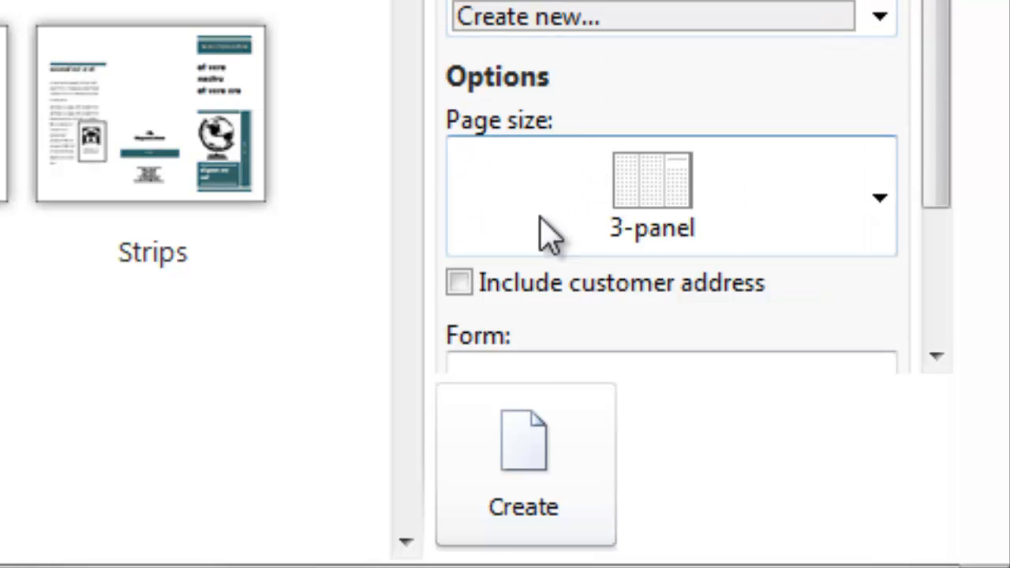
left_click(530, 459)
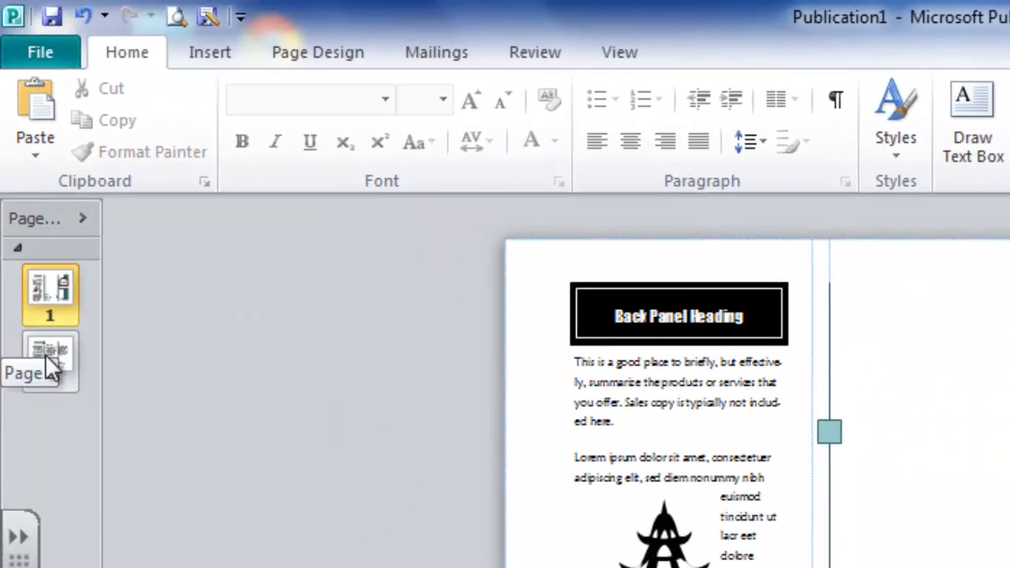
Look over page 2 and replace the Product/Service Information title on page 1's front panel with "Aerospace Engineering".
left_click(49, 349)
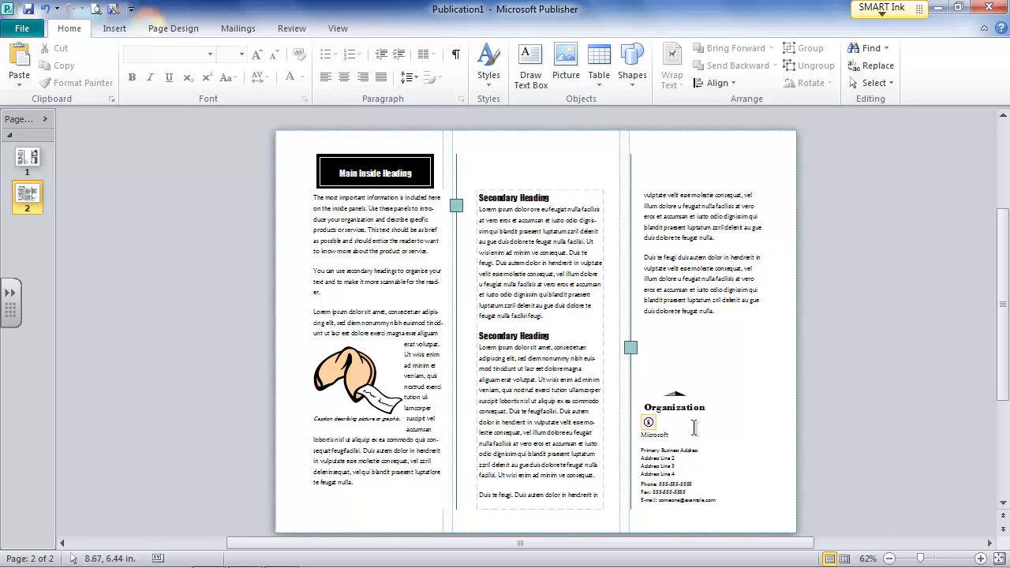
left_click(29, 164)
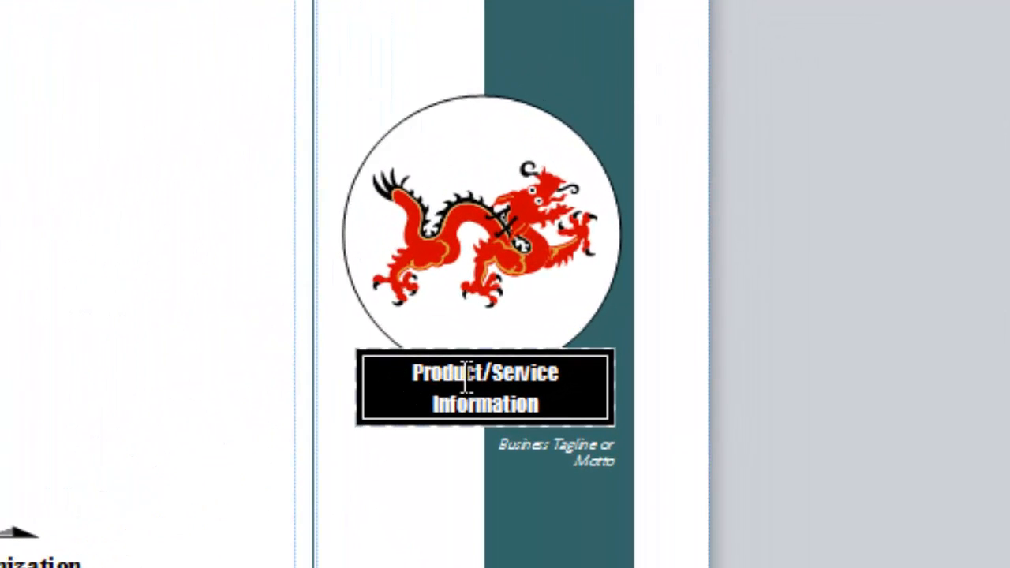
triple_click(527, 403)
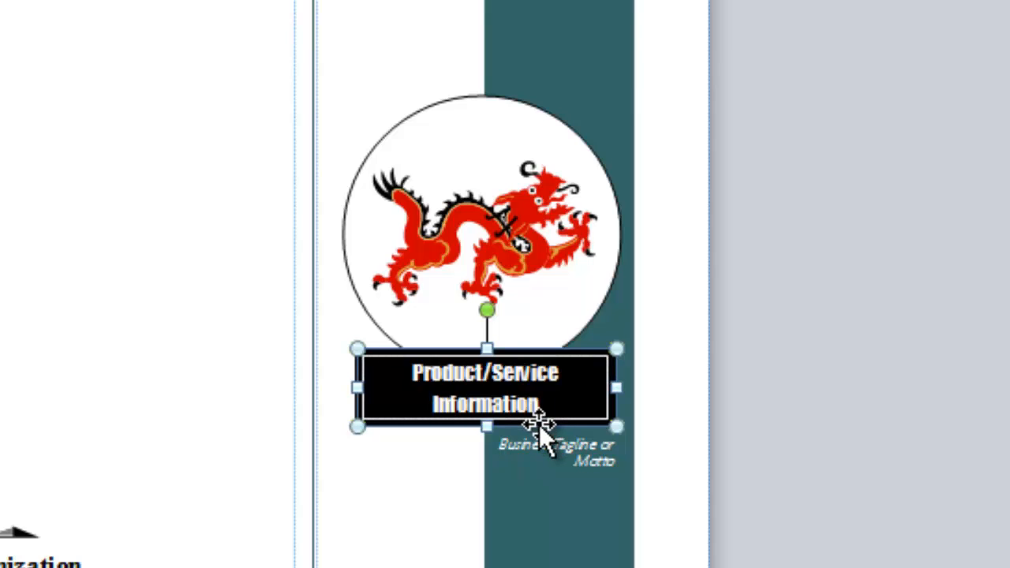
type("Aerospac")
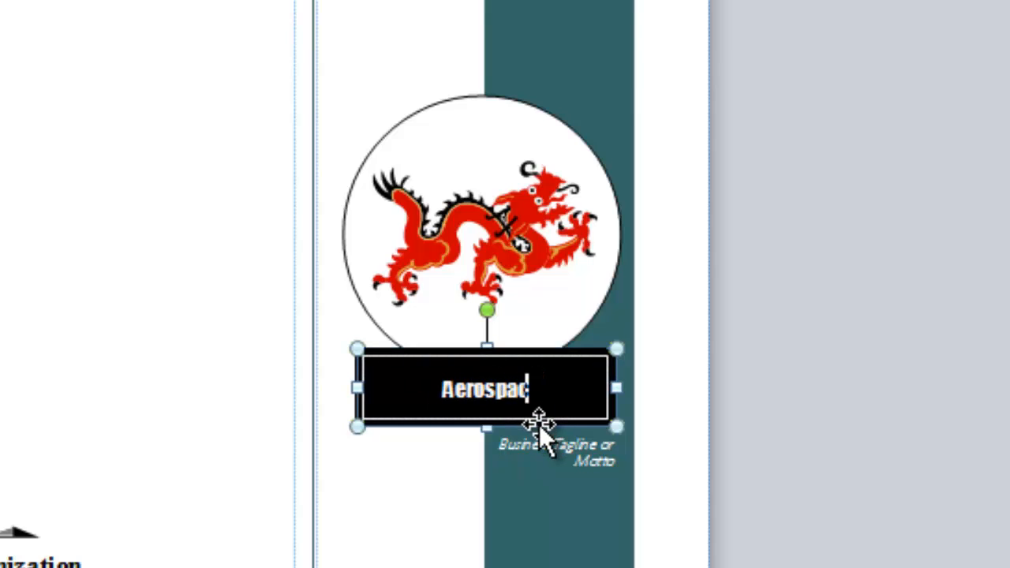
type("e Eng")
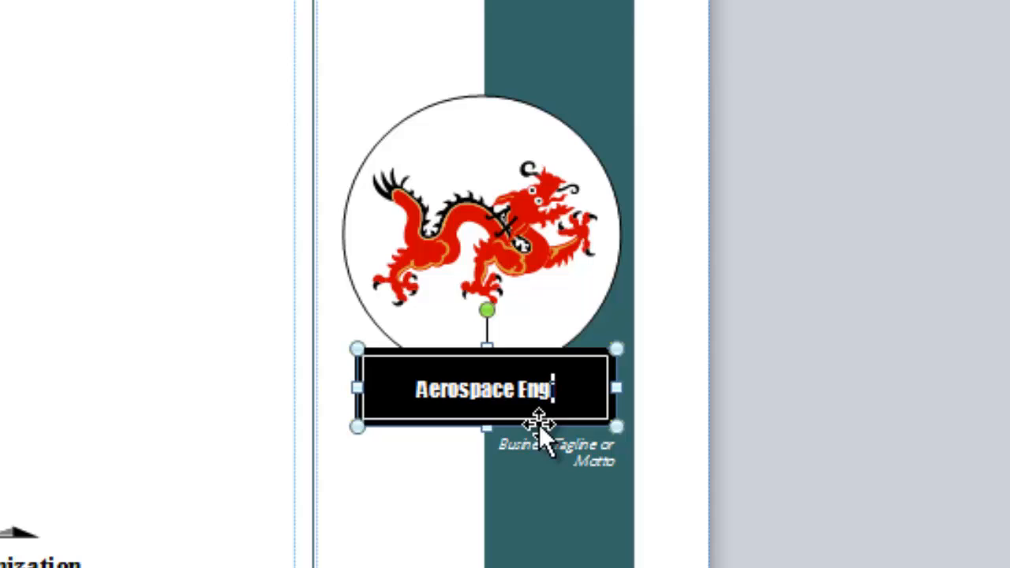
type("ineering")
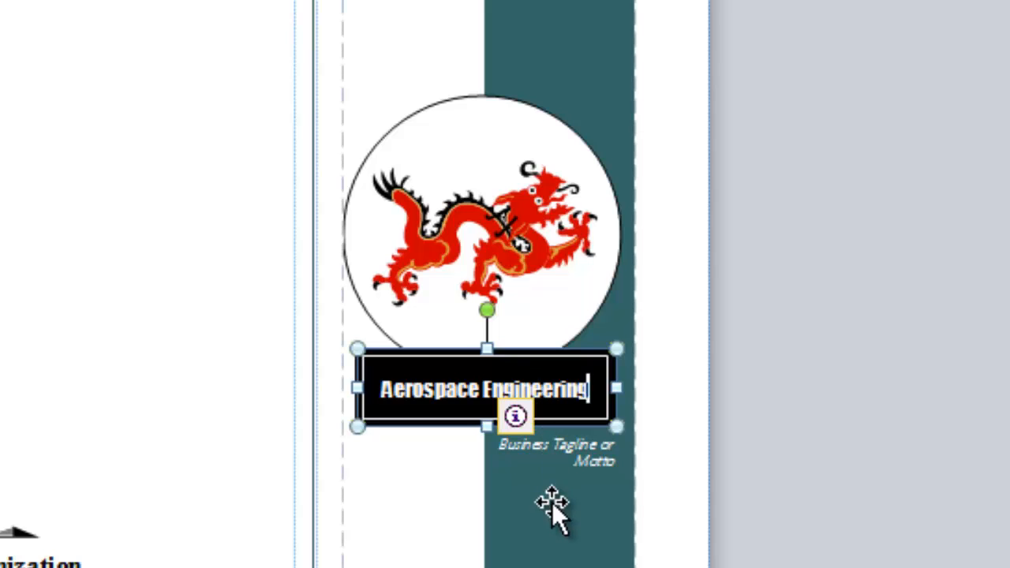
Try deleting the Business Tagline or Motto object below the front panel title, and undo the deletion.
left_click(615, 502)
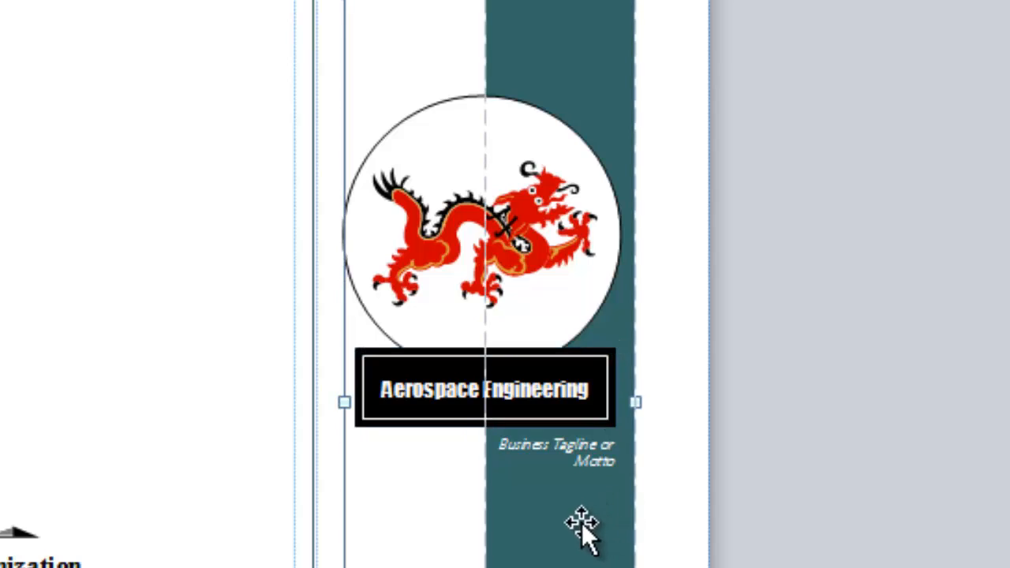
left_click(450, 461)
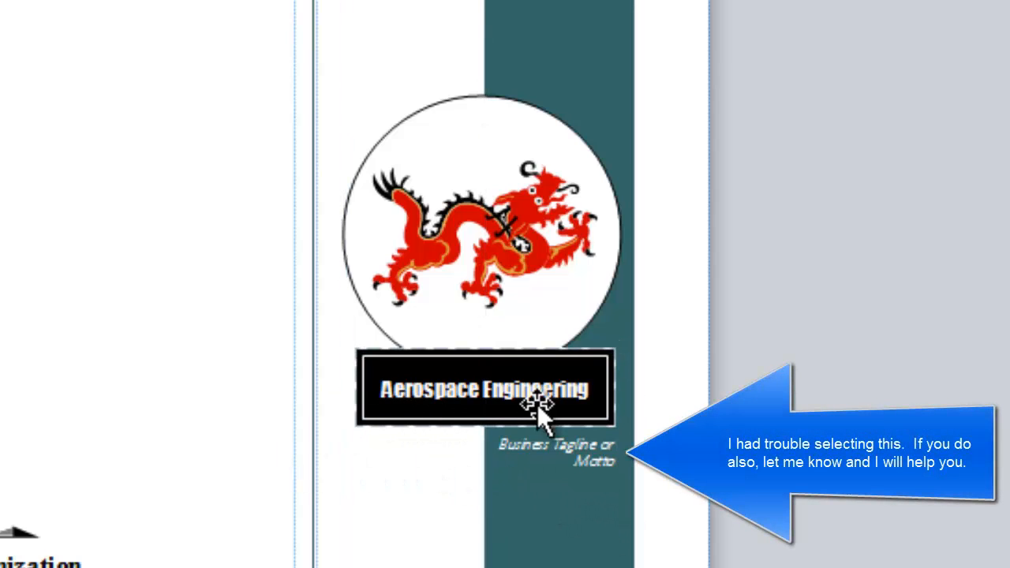
left_click(600, 462)
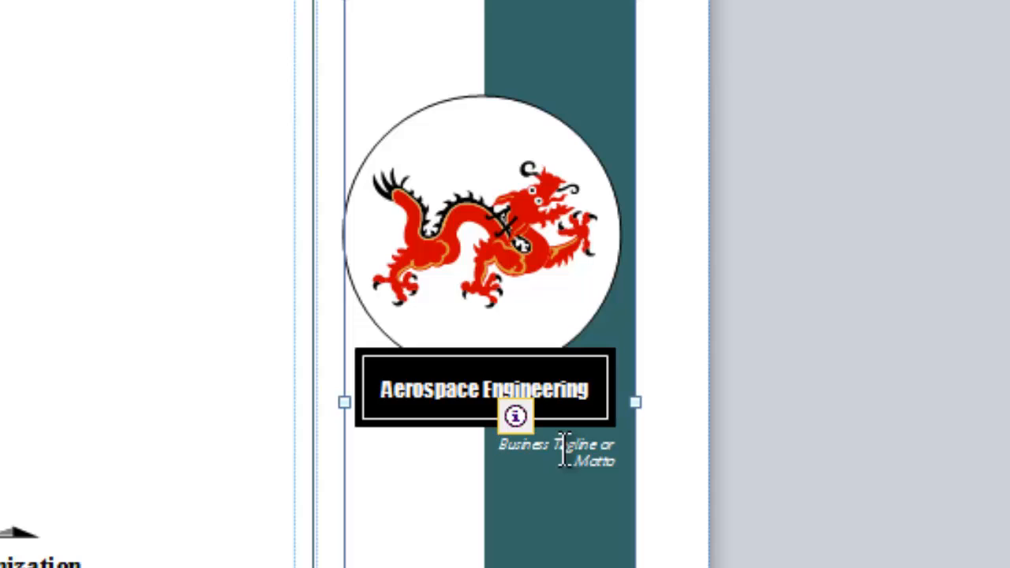
left_click(612, 462)
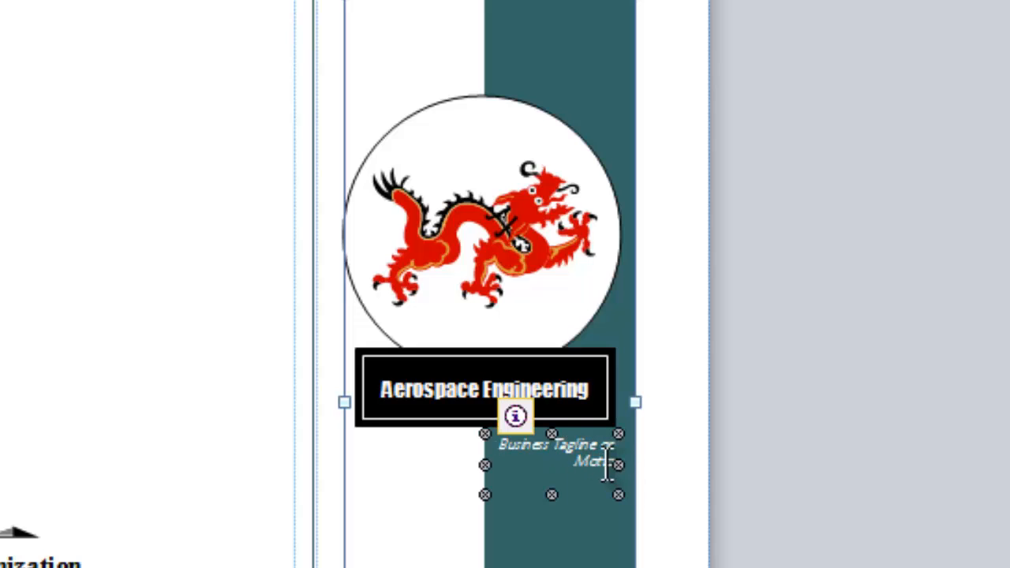
right_click(561, 495)
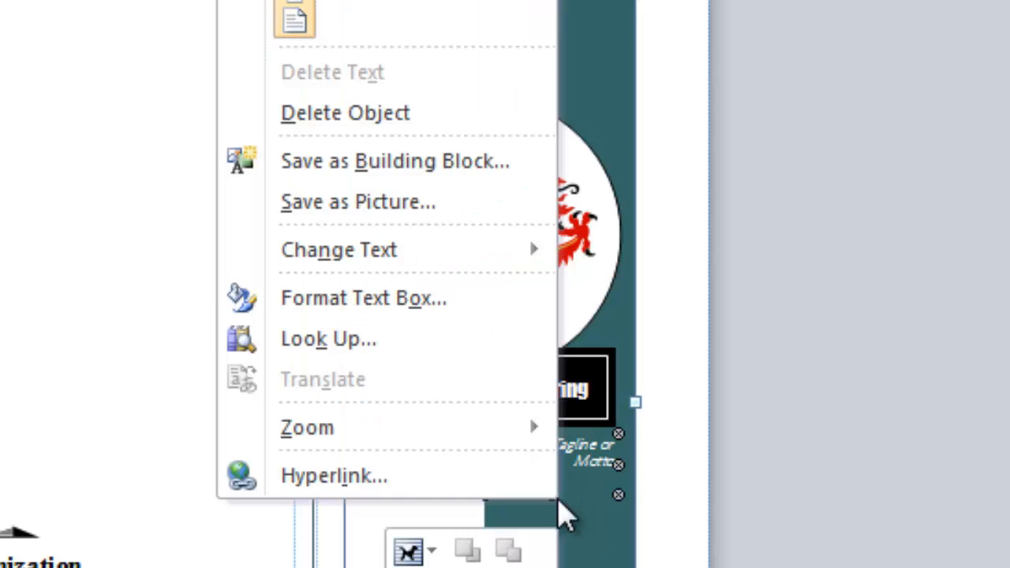
left_click(407, 112)
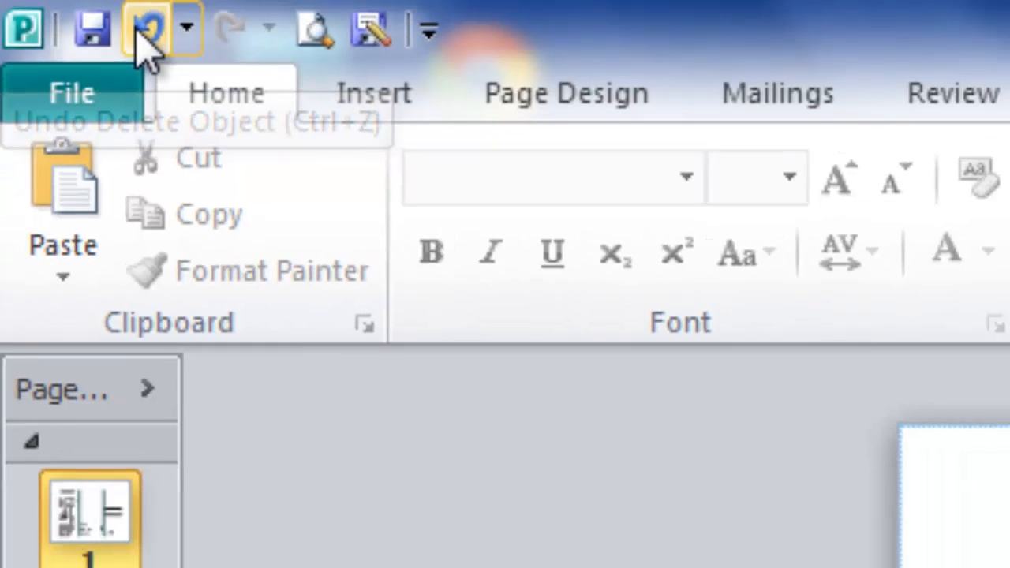
left_click(178, 35)
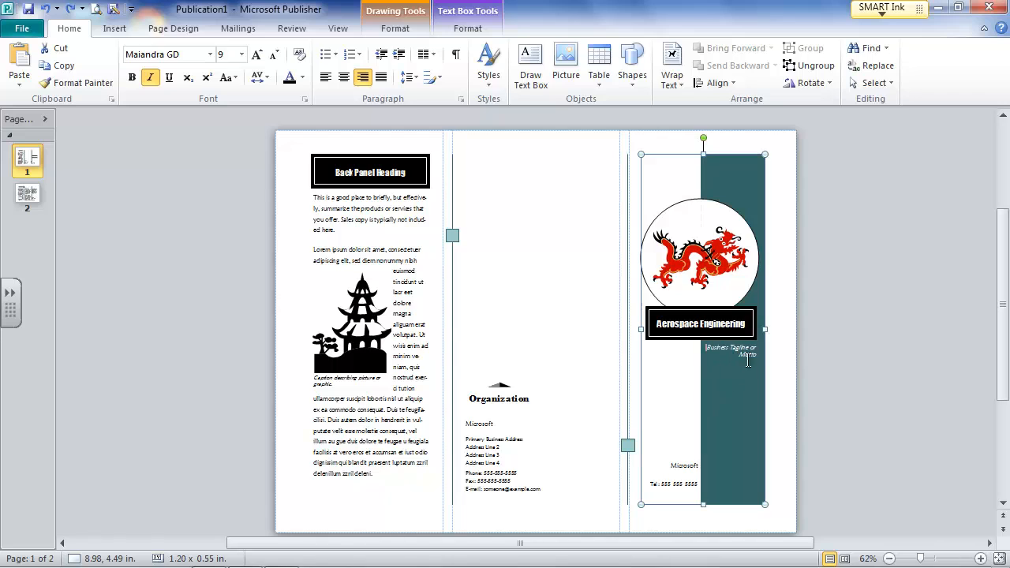
left_click(755, 359)
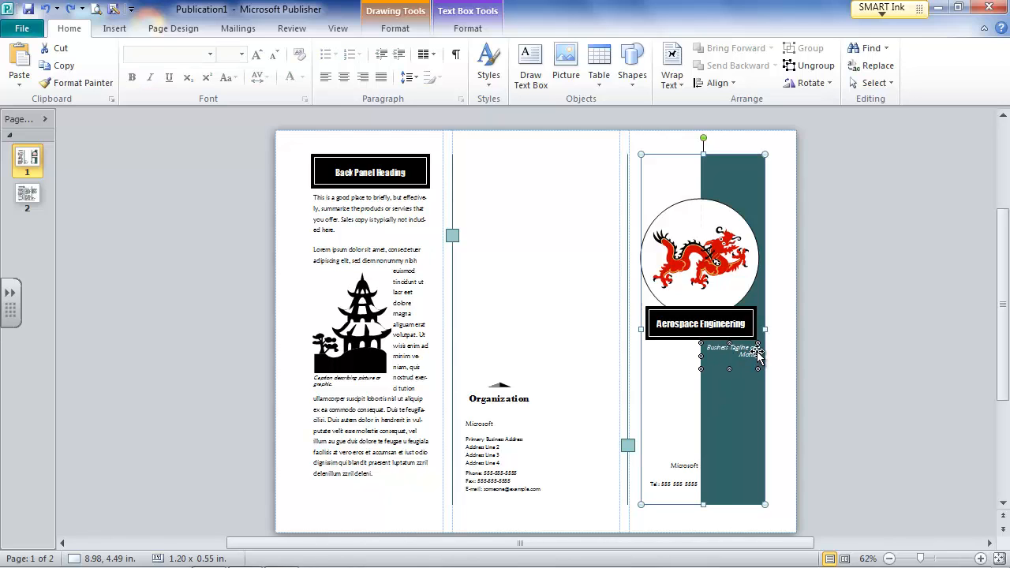
double_click(757, 352)
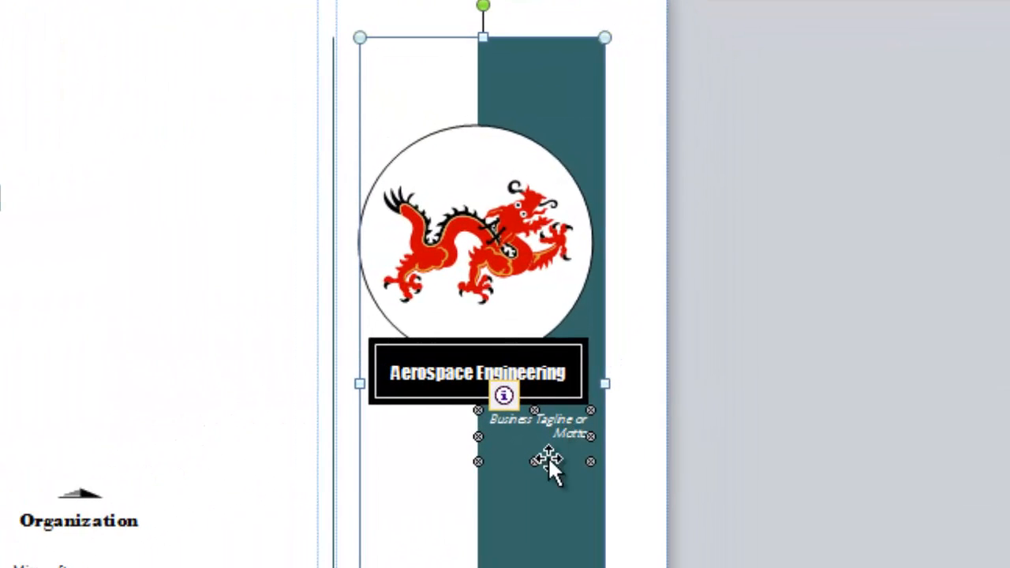
left_click(507, 393)
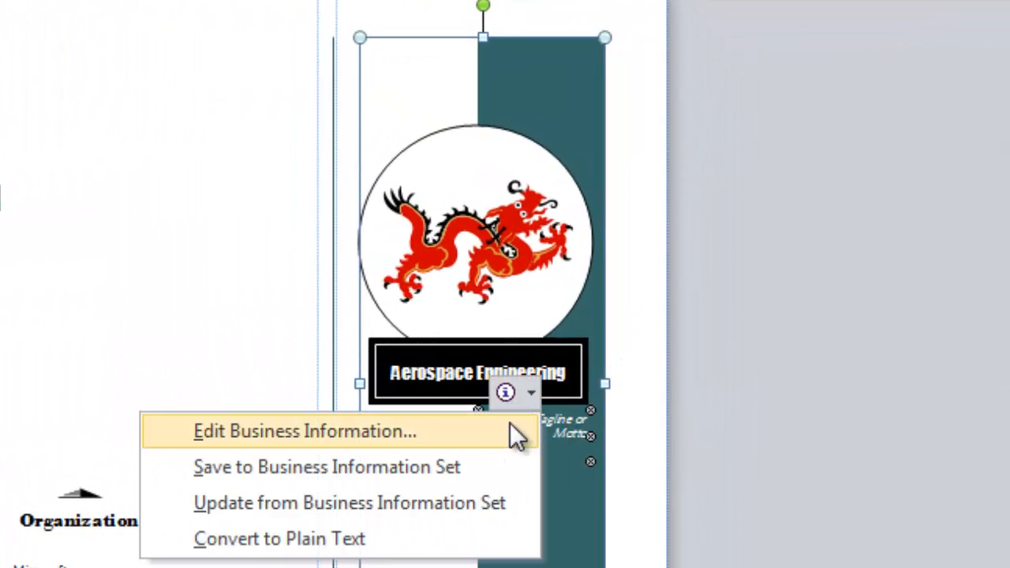
left_click(455, 439)
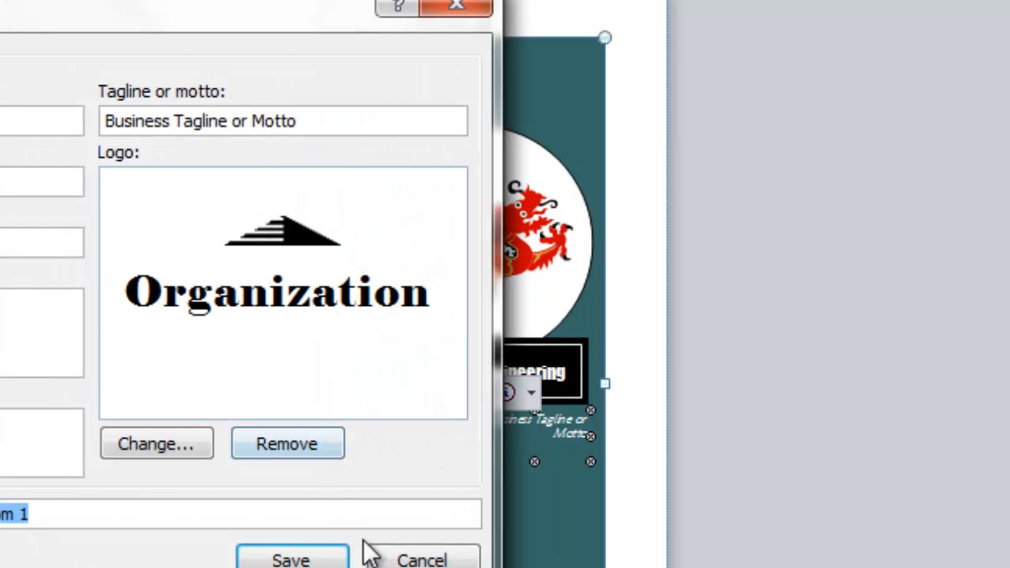
left_click(372, 545)
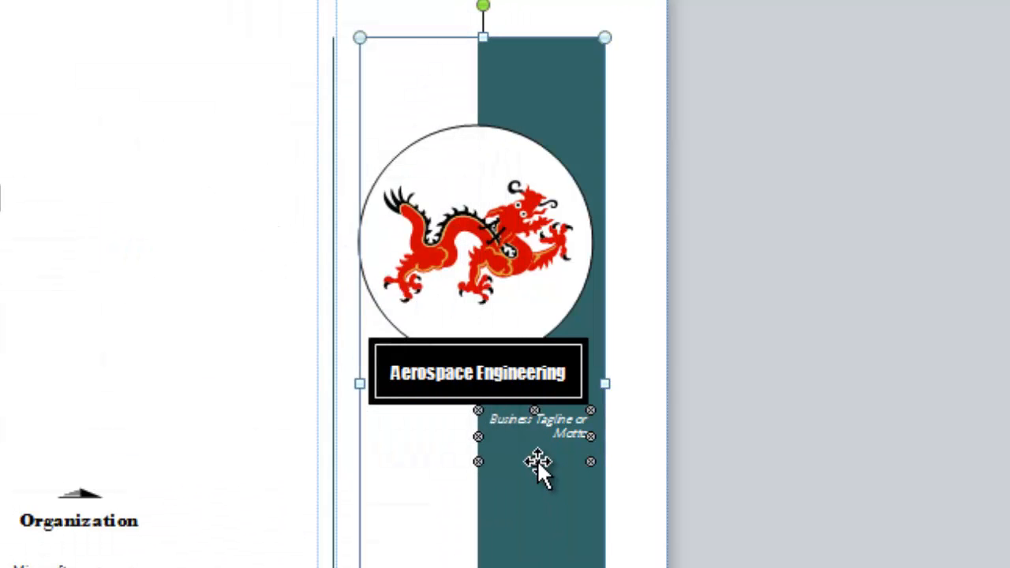
Delete all the Business Tagline or Motto text below the Aerospace Engineering title.
left_click(547, 452)
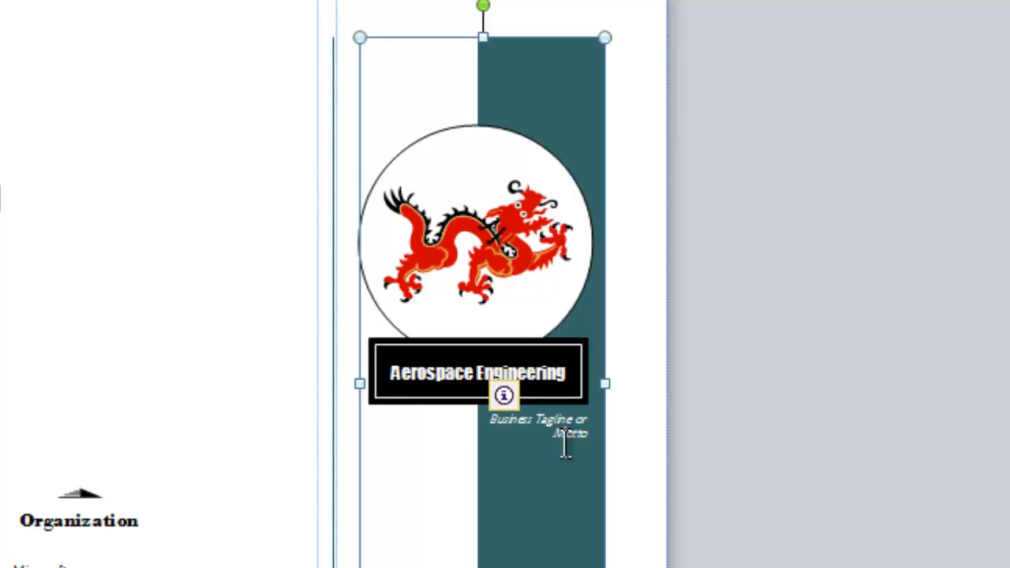
key("Right")
key("Right")
key("ctrl+a")
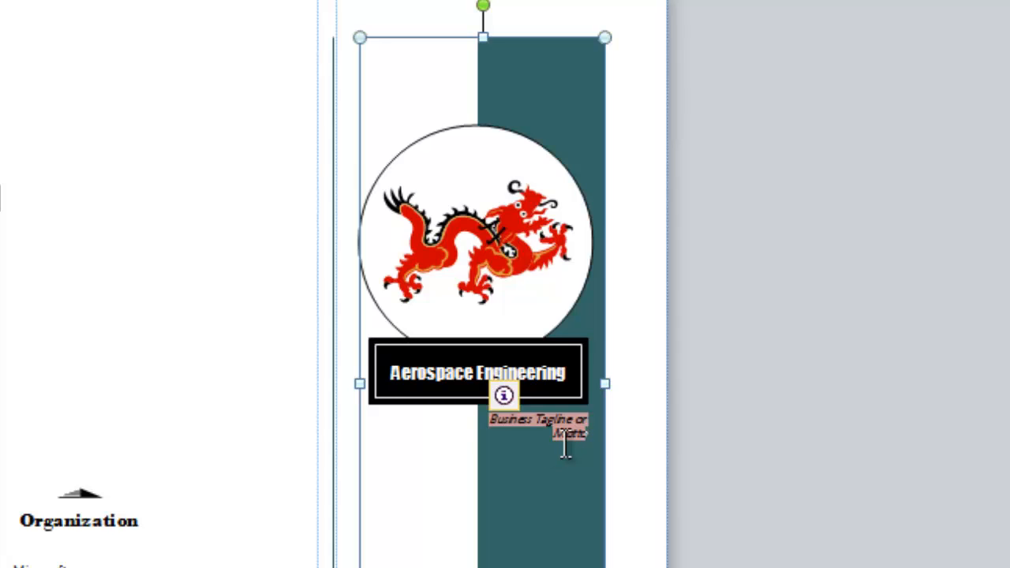
key("BackSpace")
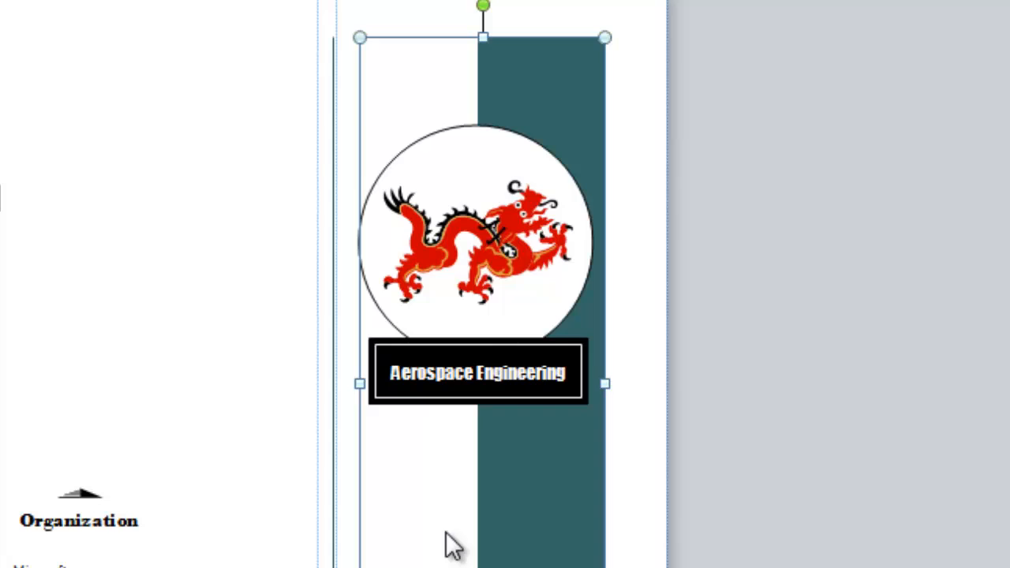
key("Escape")
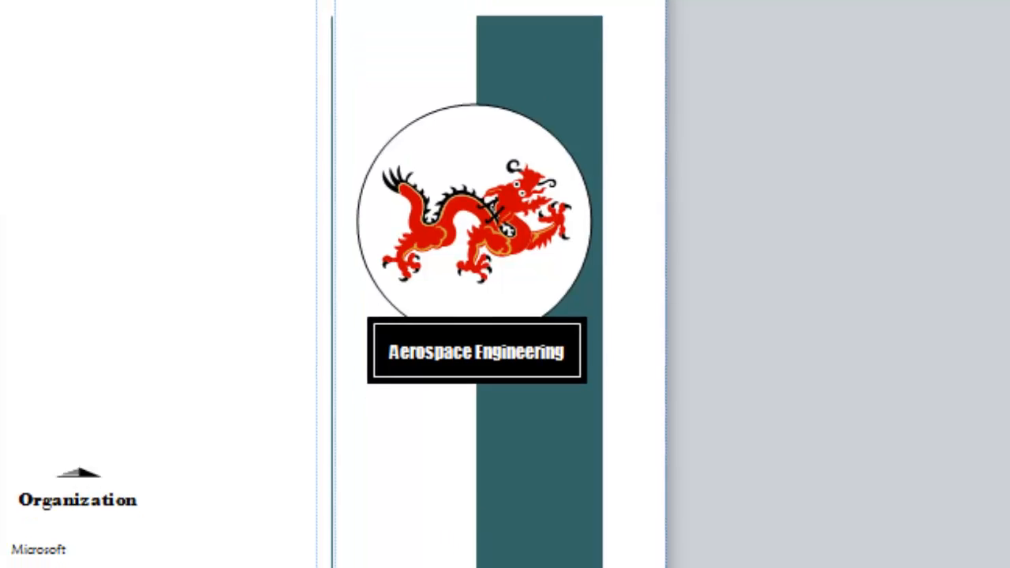
Delete the telephone text box at the foot of the front panel and replace the Microsoft text above it with "Your Name".
right_click(361, 516)
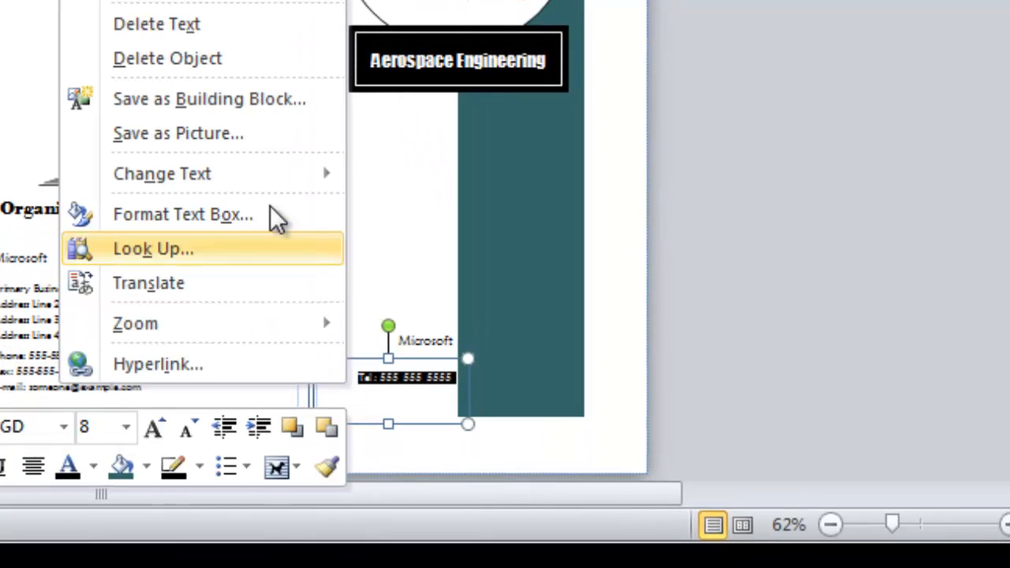
left_click(229, 63)
left_click(444, 357)
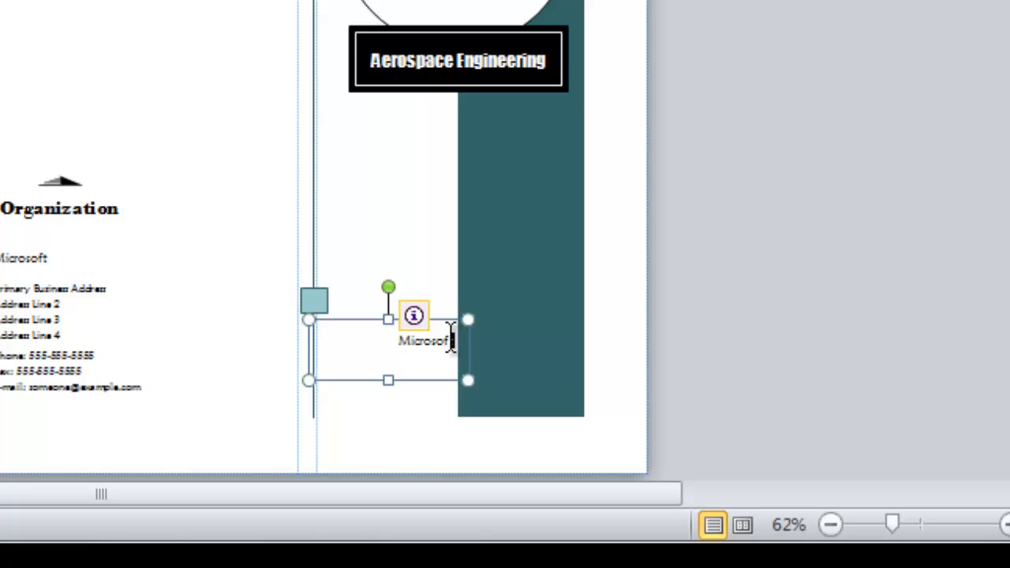
double_click(451, 340)
key("Delete")
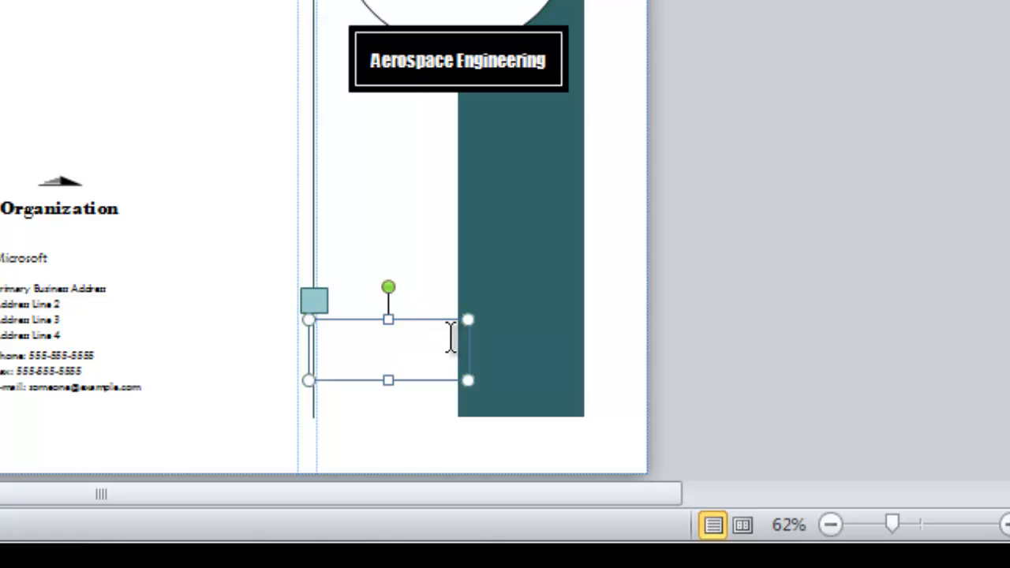
type("Your Name")
left_click(345, 260)
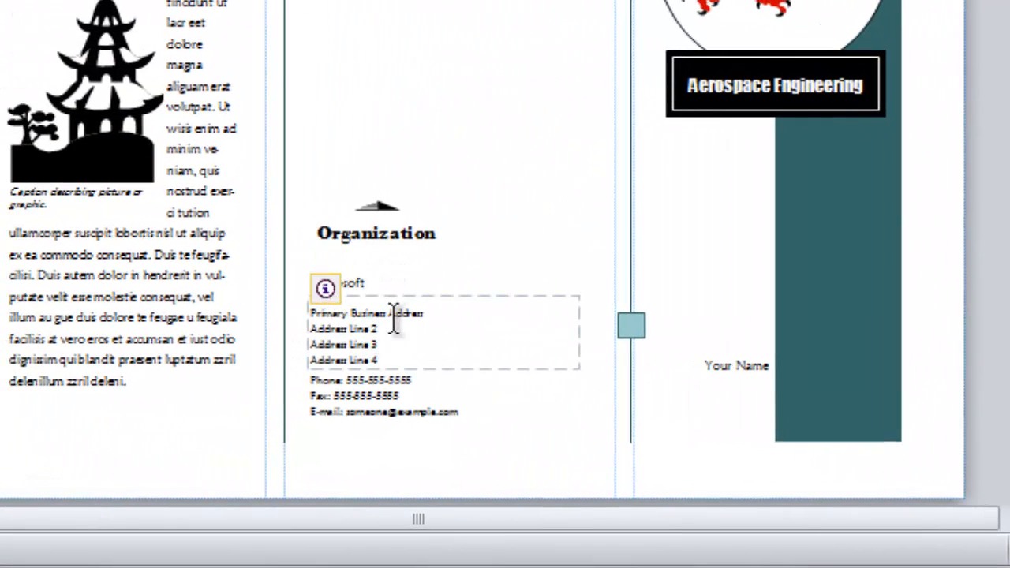
Delete the Organization logo above the address block on the middle panel.
double_click(389, 233)
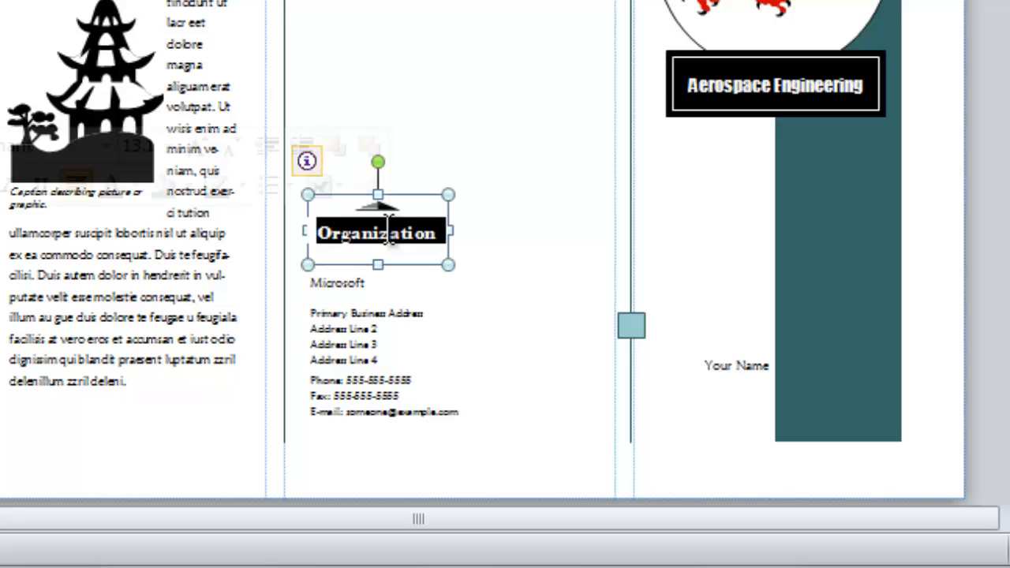
right_click(417, 199)
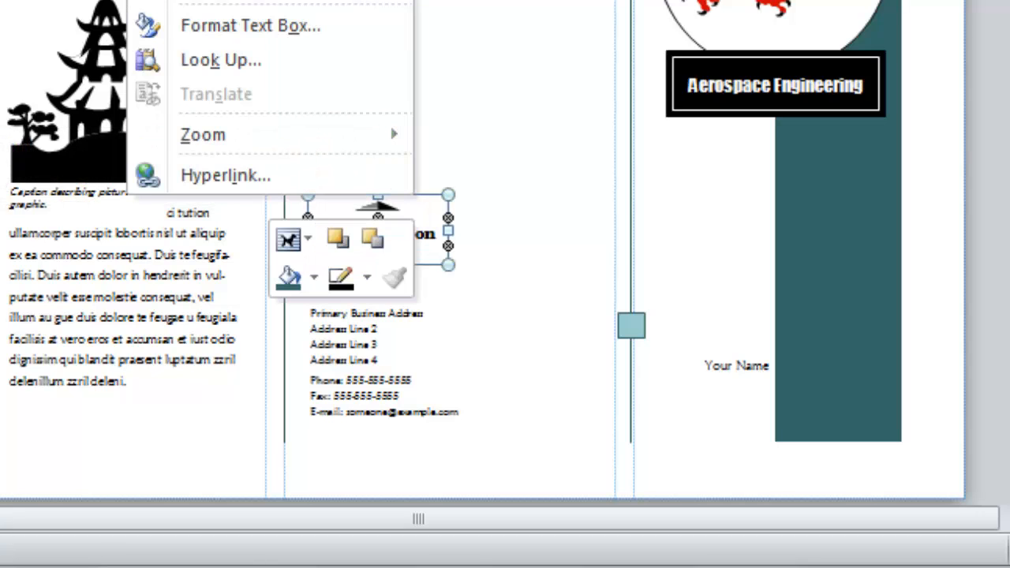
left_click(339, 1)
Replace the Microsoft text on the middle panel with "Your Name" and delete the phone, fax and e-mail text box below the address block.
left_click(356, 284)
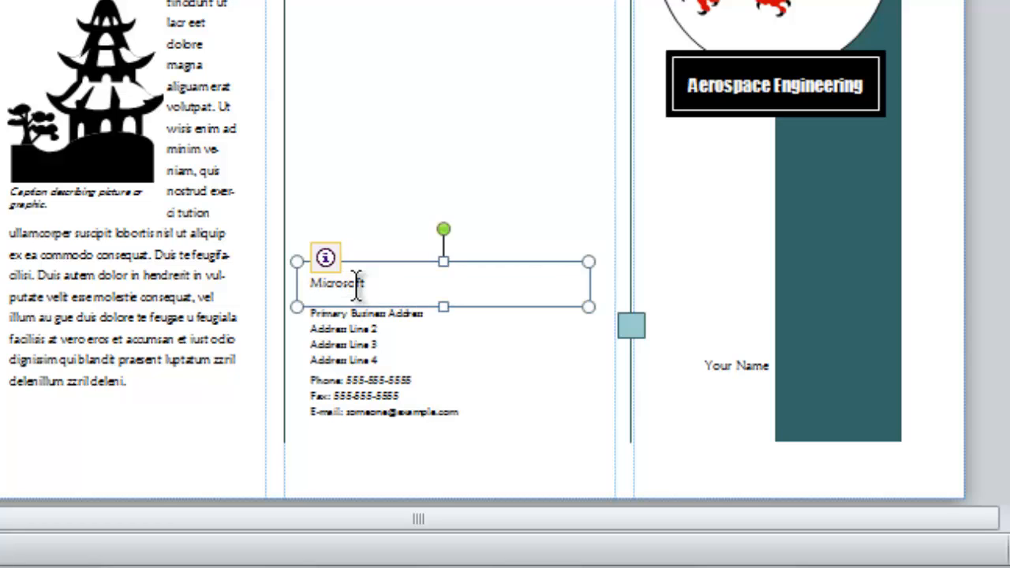
left_click_drag(383, 283, 313, 286)
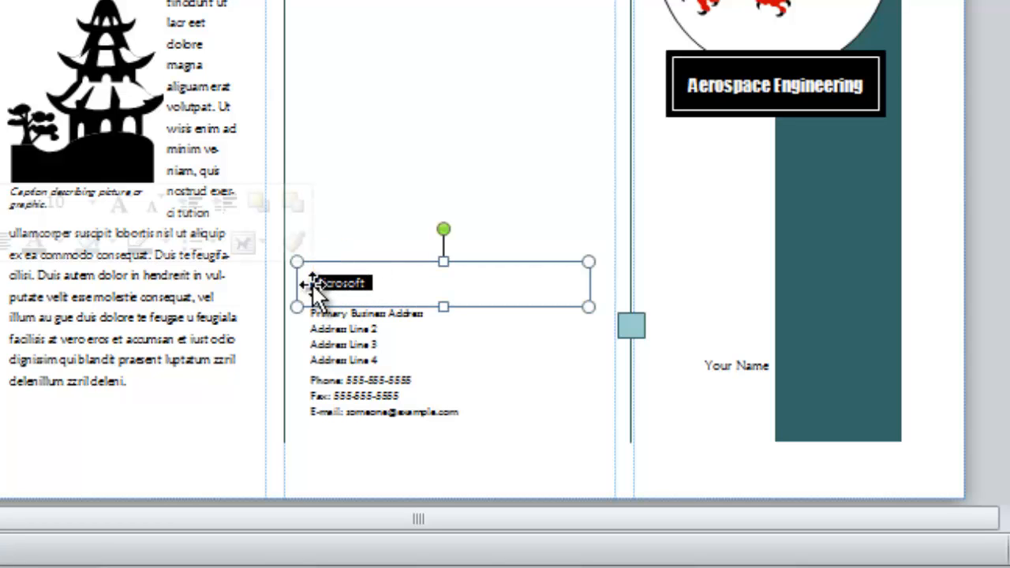
key("Delete")
type("Your Name")
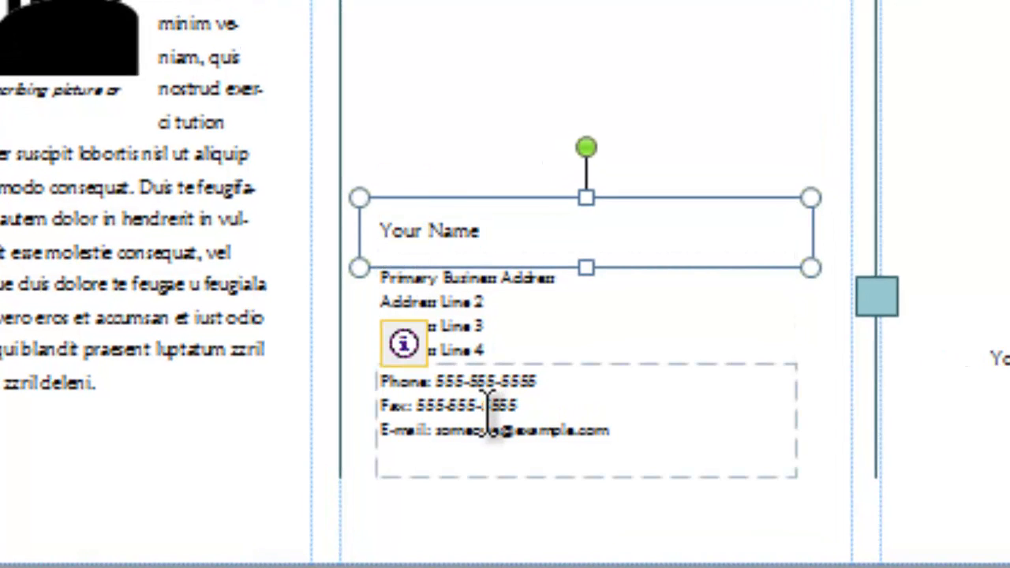
left_click(467, 430)
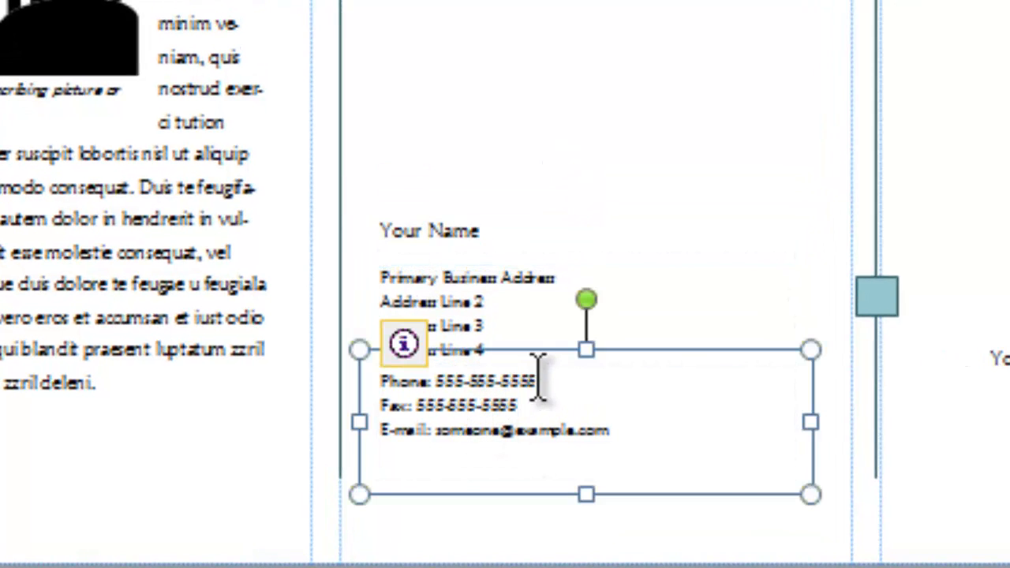
right_click(642, 401)
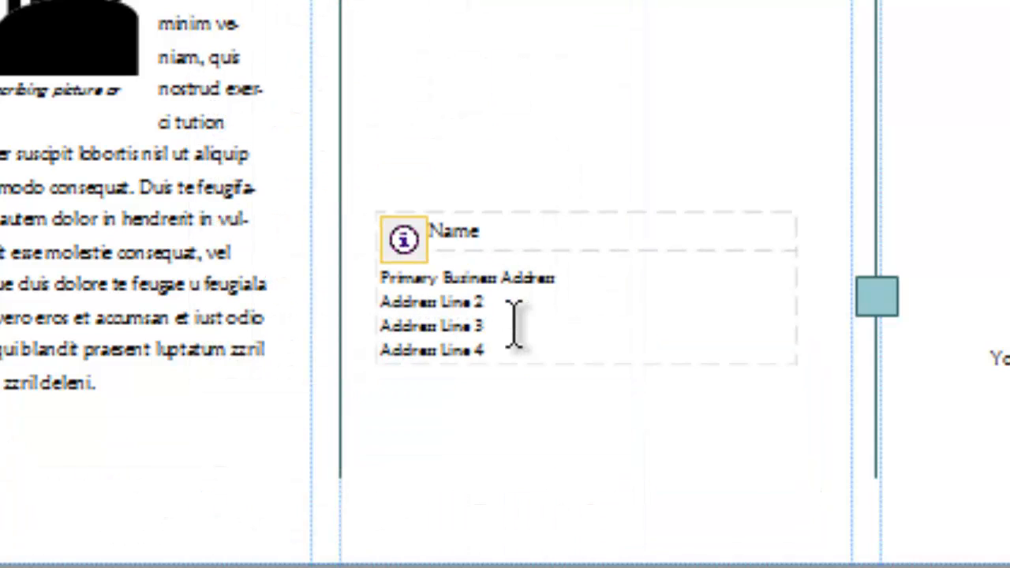
Clear the placeholder business address lines below "Your Name" on the middle panel.
left_click(513, 331)
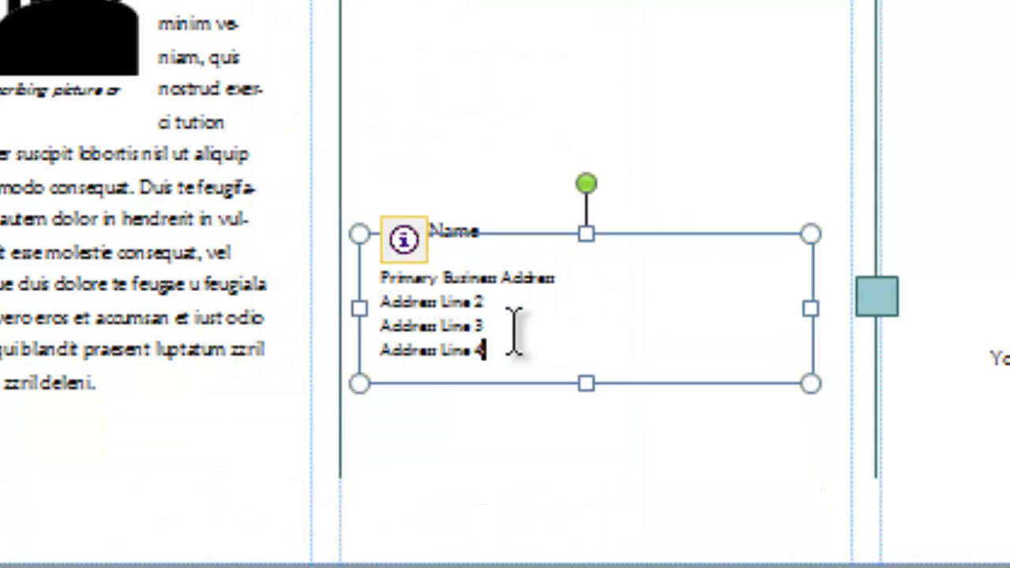
left_click_drag(486, 347, 381, 278)
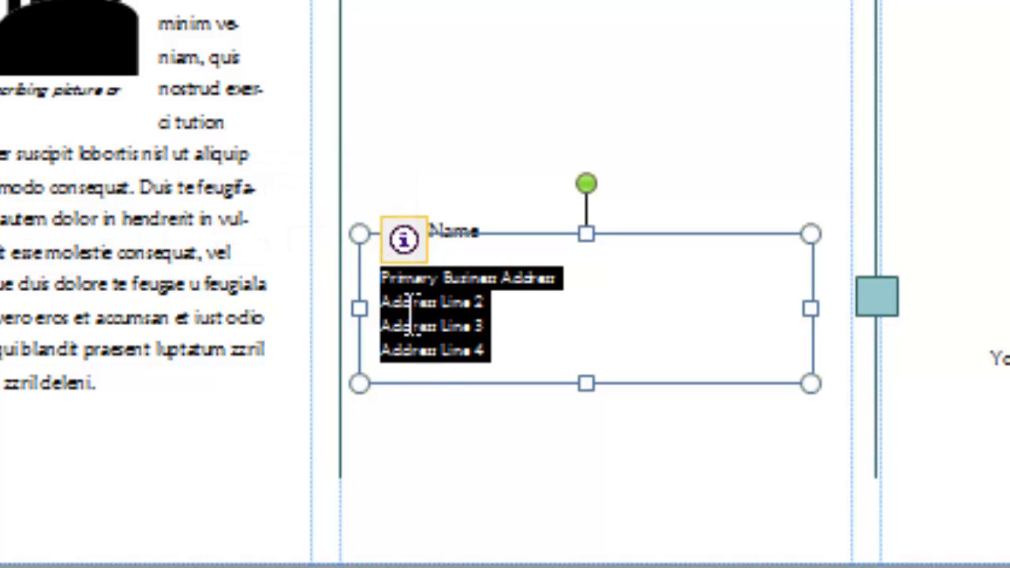
left_click(414, 320)
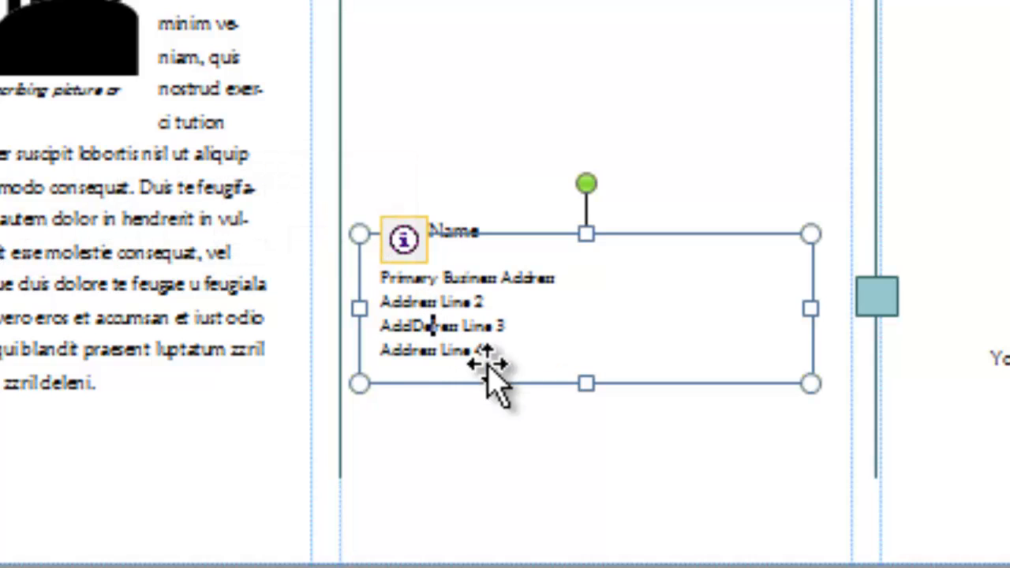
left_click_drag(505, 354, 382, 278)
key("Delete")
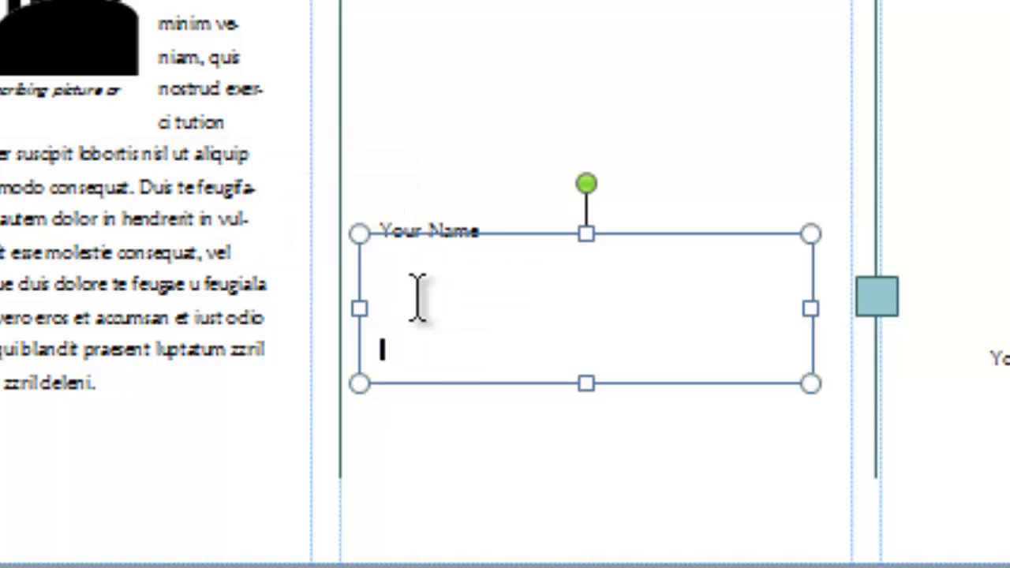
Fill the emptied address box with the lines "Del Crest Middle School", "7th Grade", "Spring 2014" and "Gateway to Technology".
type("Del Cre")
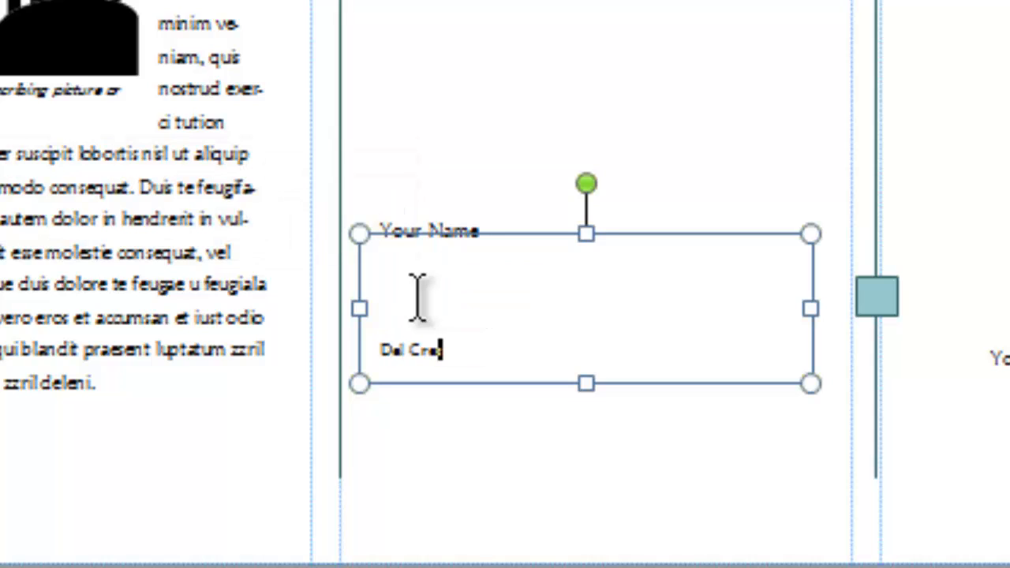
type("st Middle")
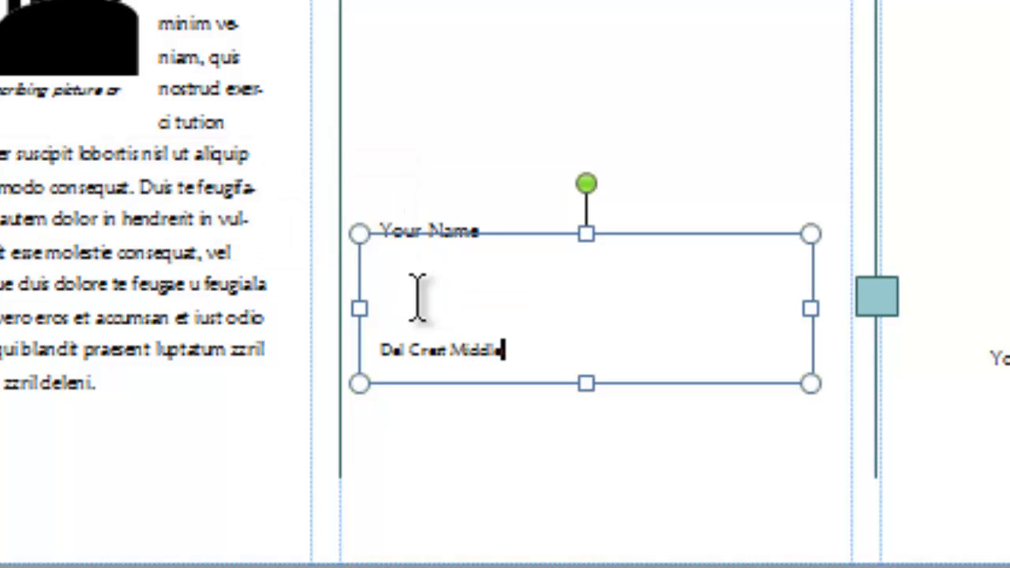
type(" School")
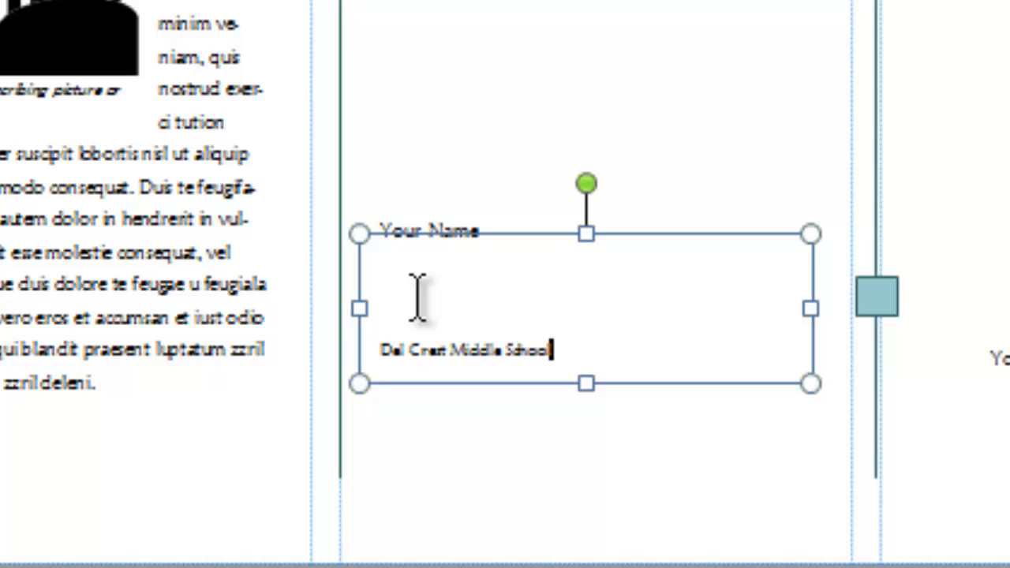
key("Return")
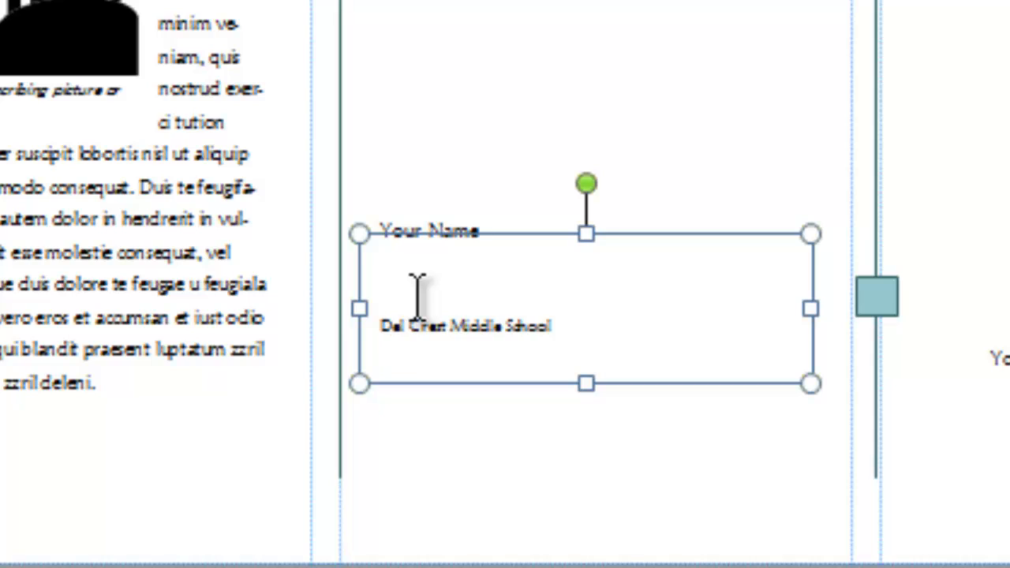
type("7th Grade")
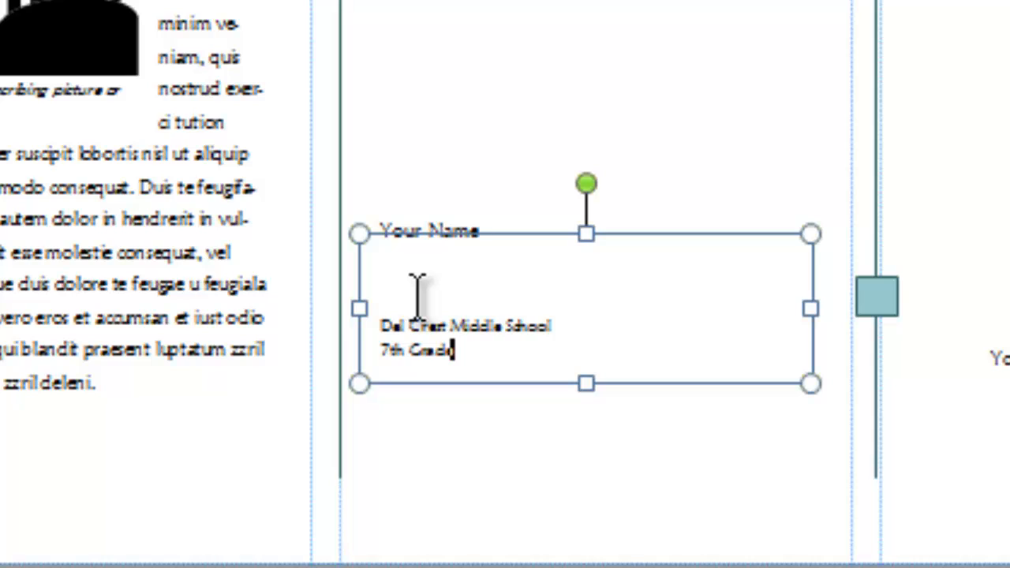
key("Return")
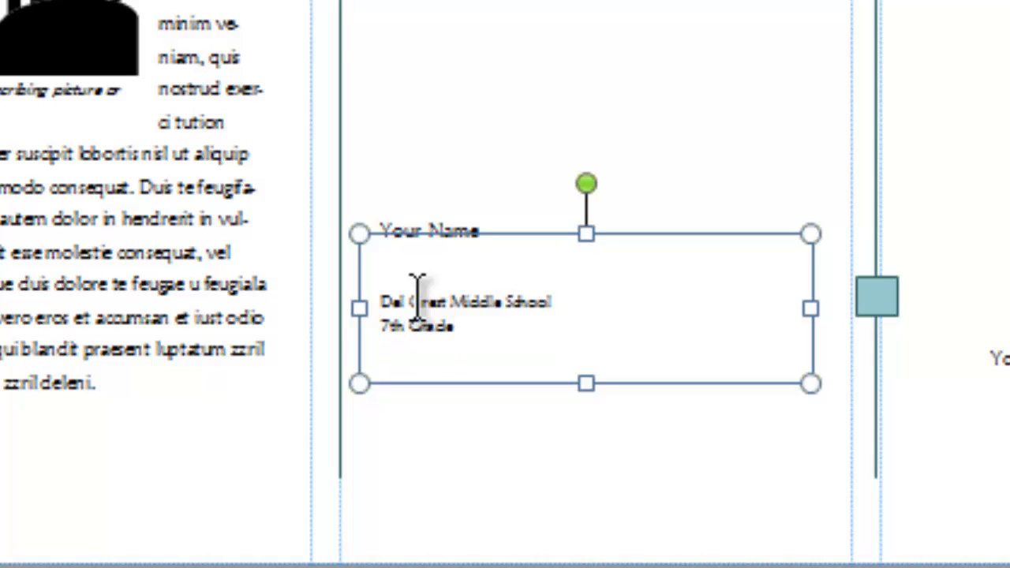
type("Spring")
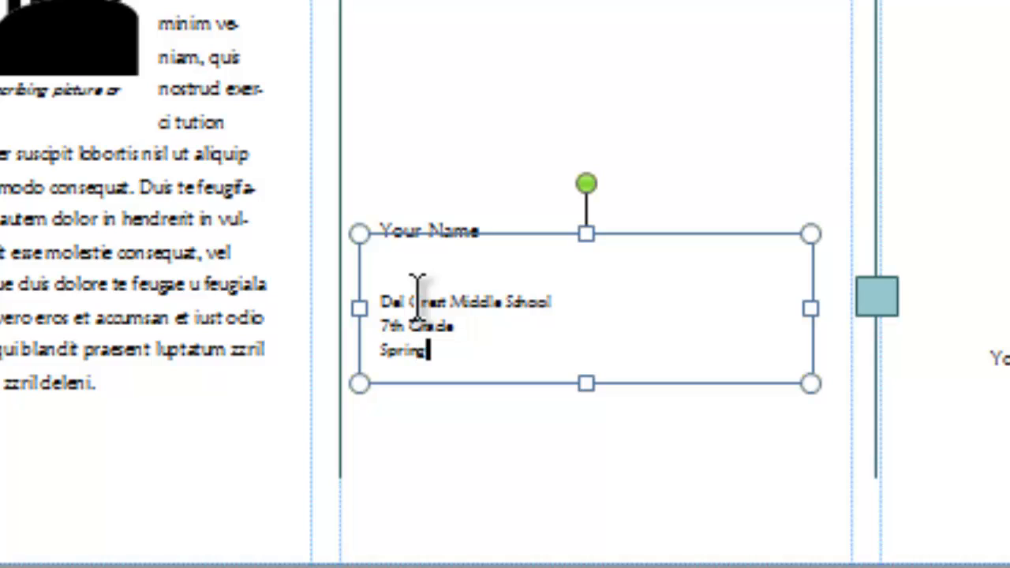
type(" 2014")
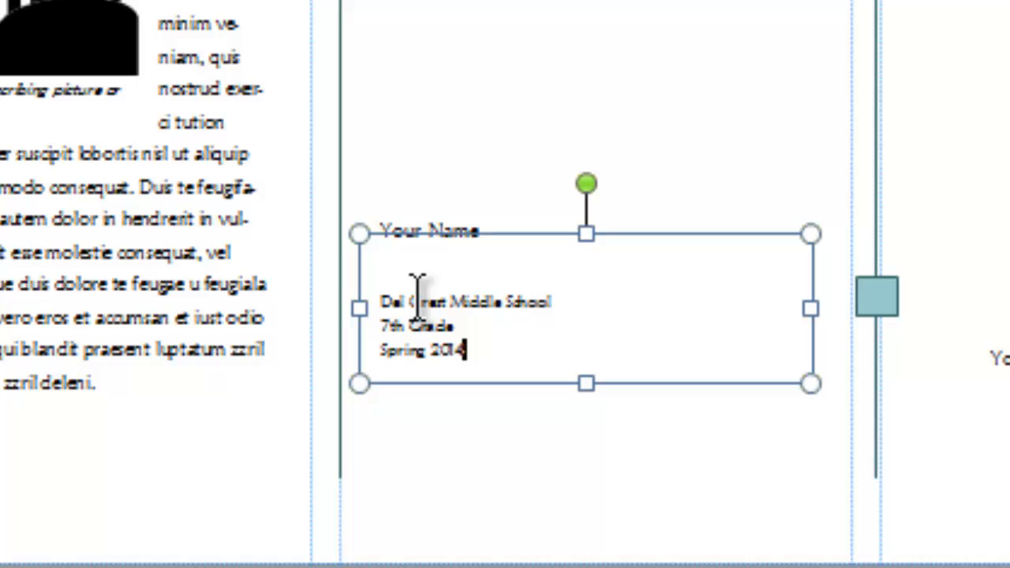
key("Return")
type("Gateway")
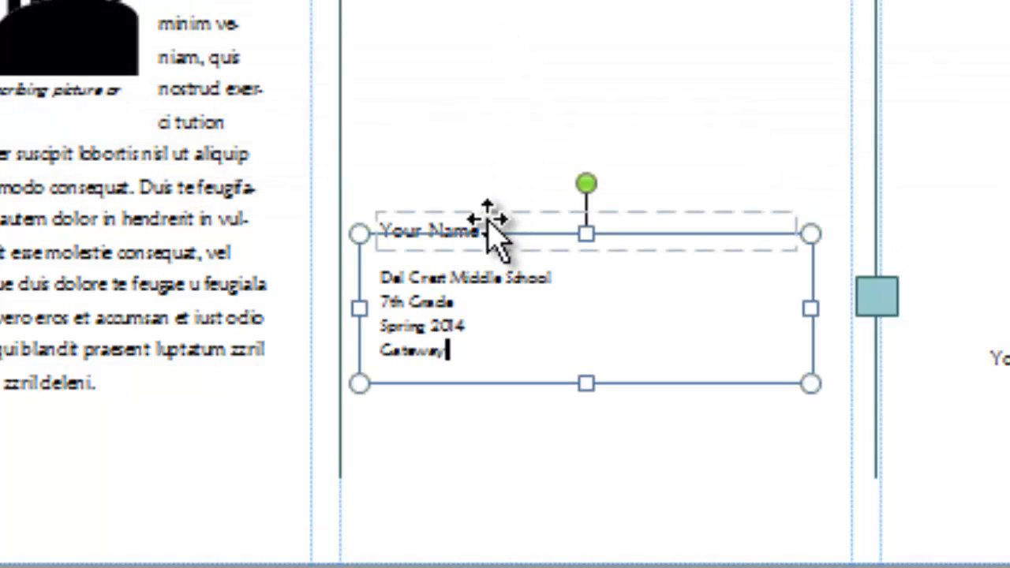
type("to Tec")
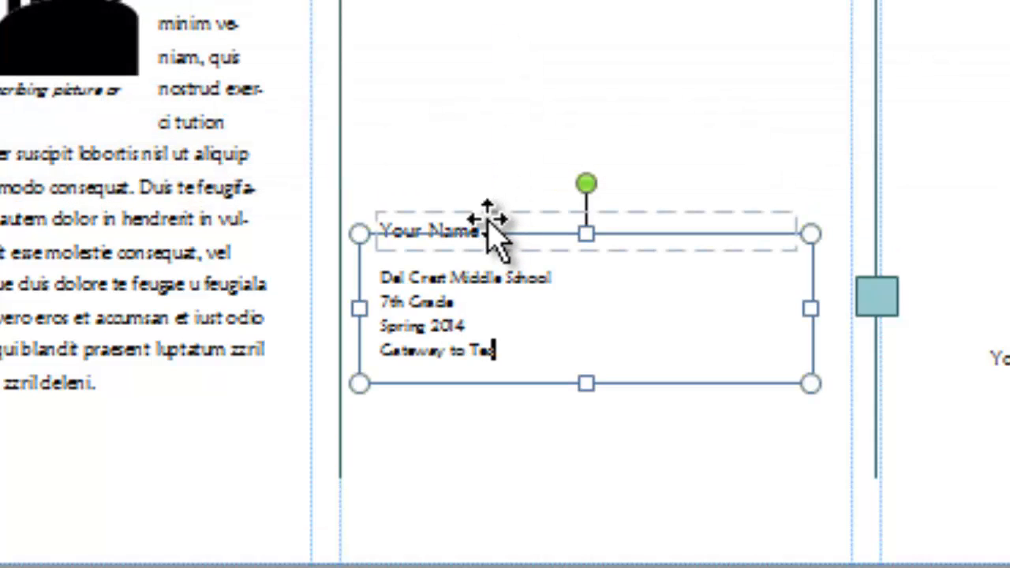
type("hnology")
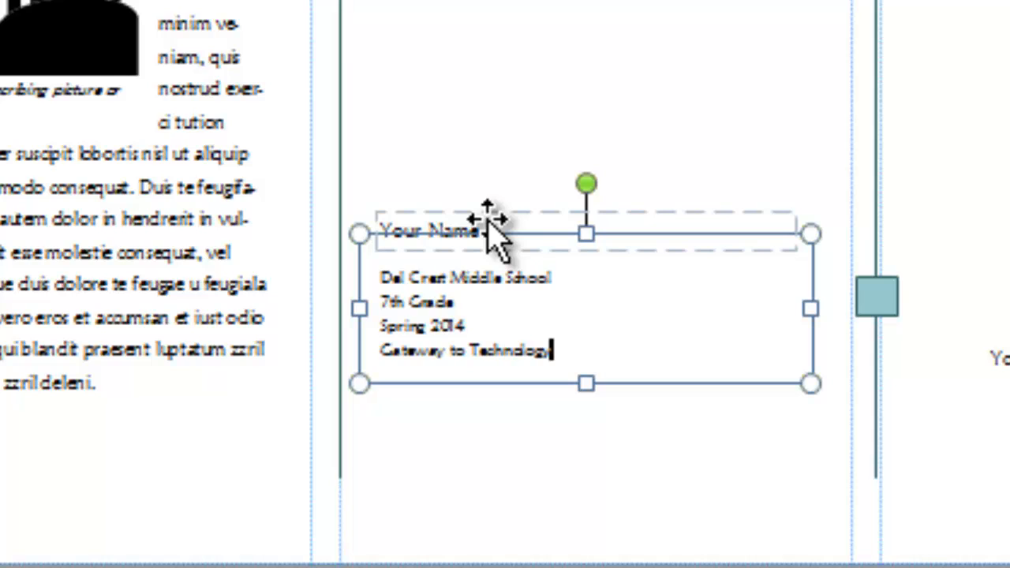
left_click(679, 452)
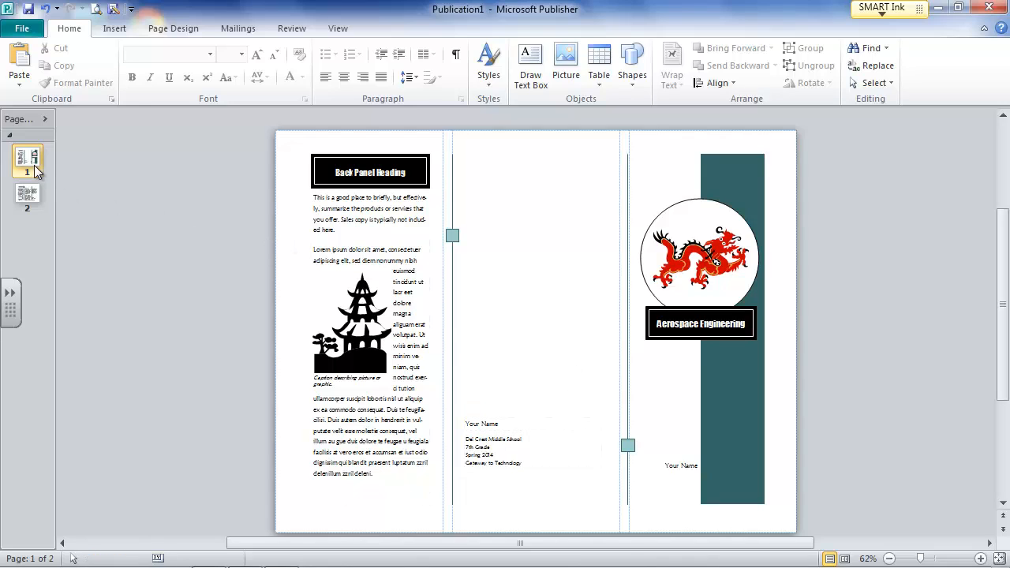
On page 2, replace the Main Inside Heading text with "Duties and Responsibilites".
left_click(27, 193)
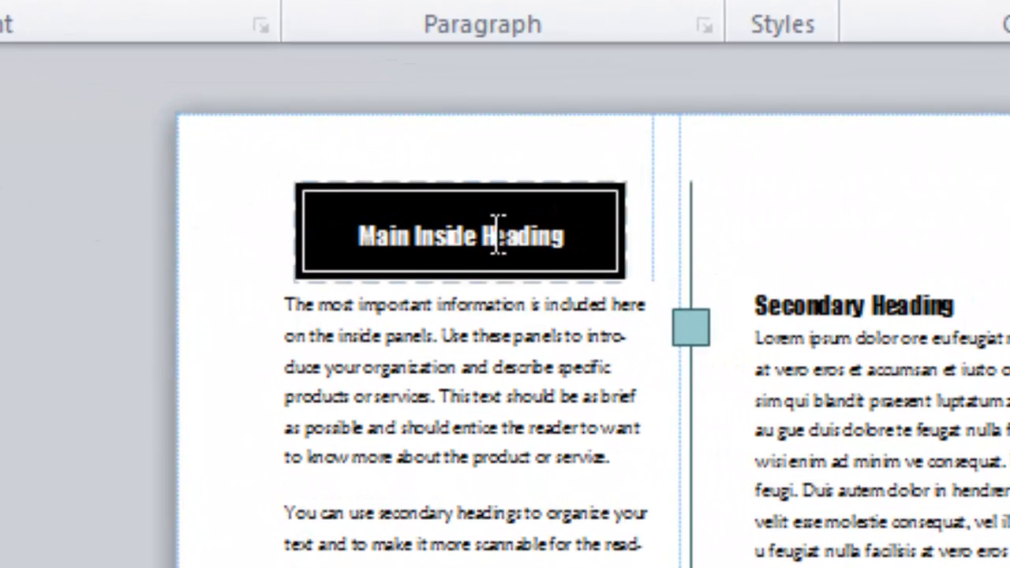
triple_click(497, 235)
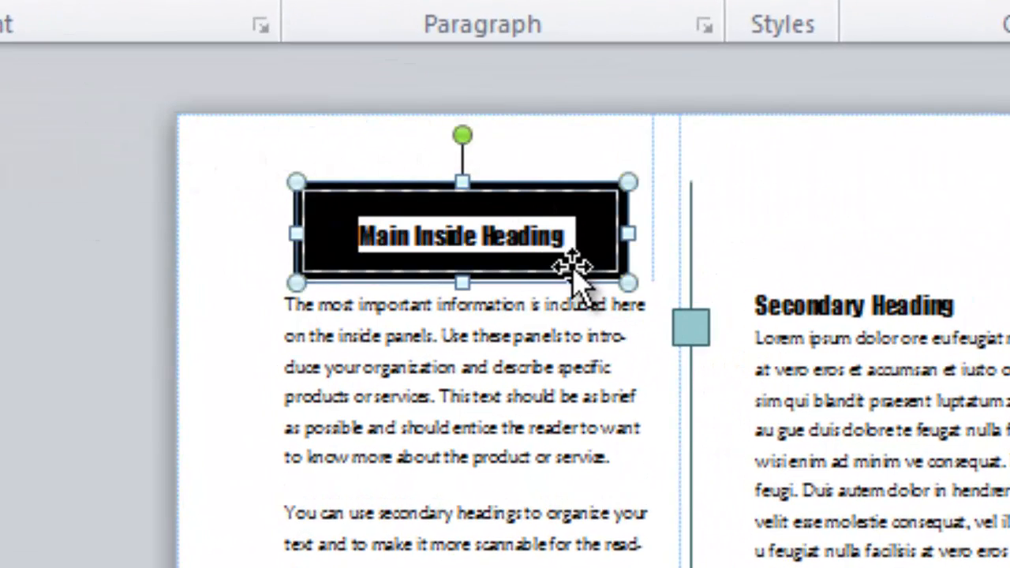
type("Dut")
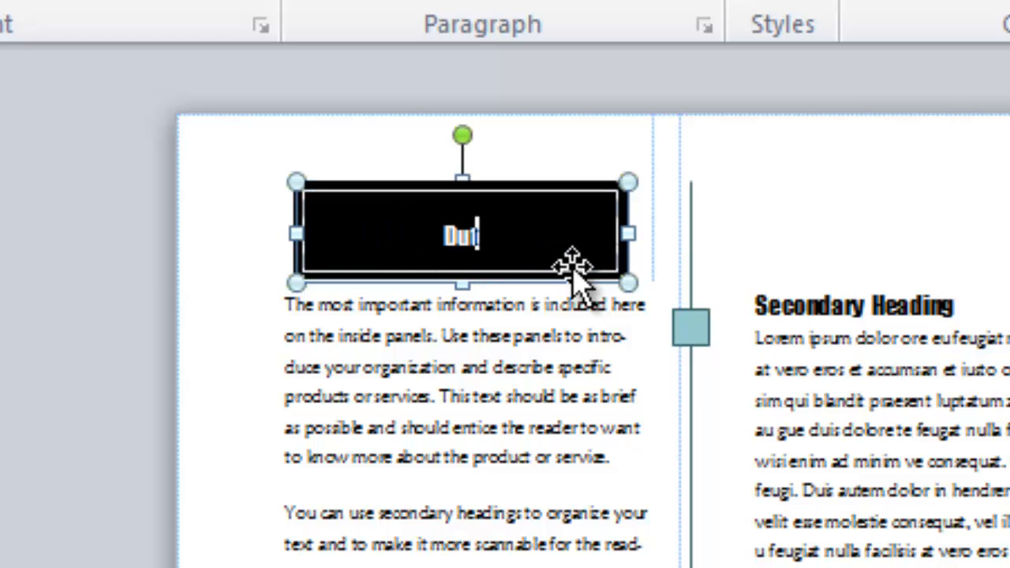
type("ies and Re")
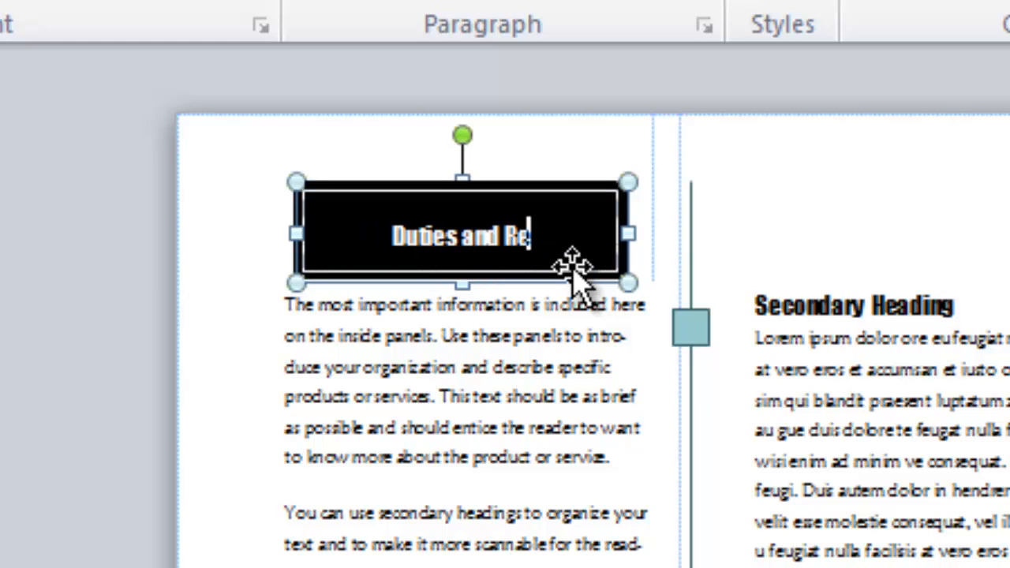
type("sponsibilites")
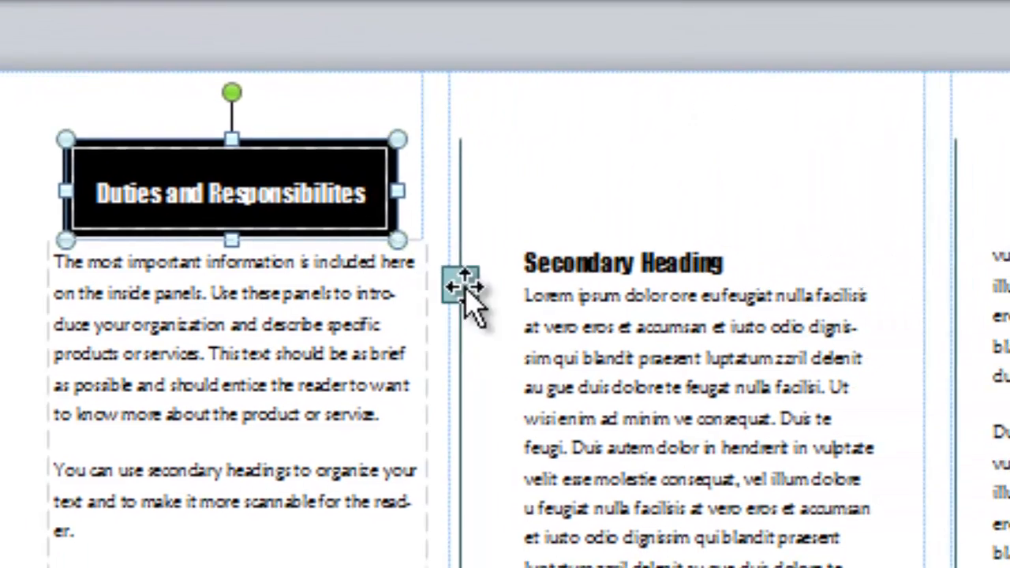
Correct the misspelled last word of the page 2 main heading to "Responsibilities" using the spelling suggestion.
left_click(828, 305)
triple_click(828, 305)
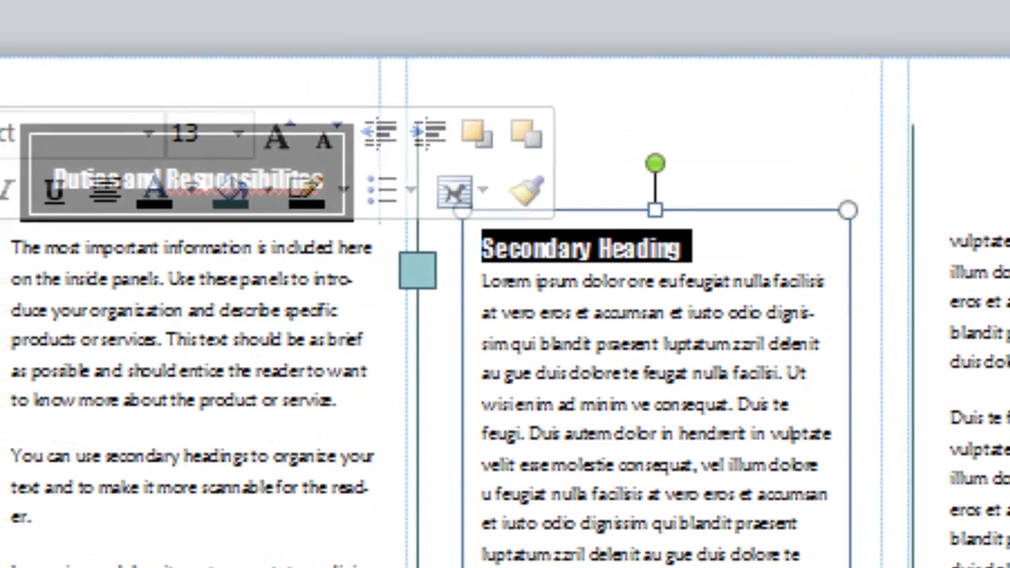
right_click(232, 186)
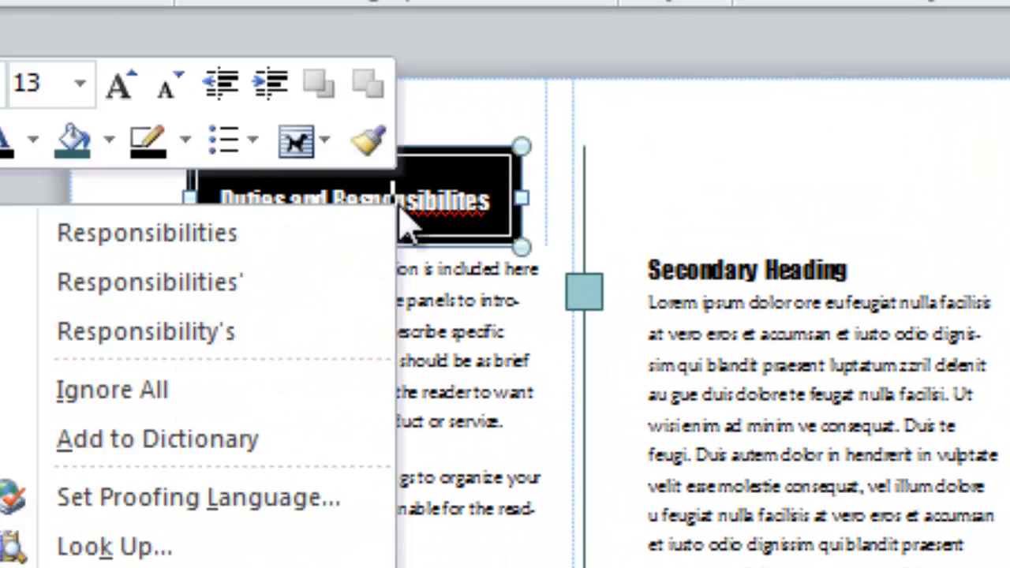
left_click(128, 233)
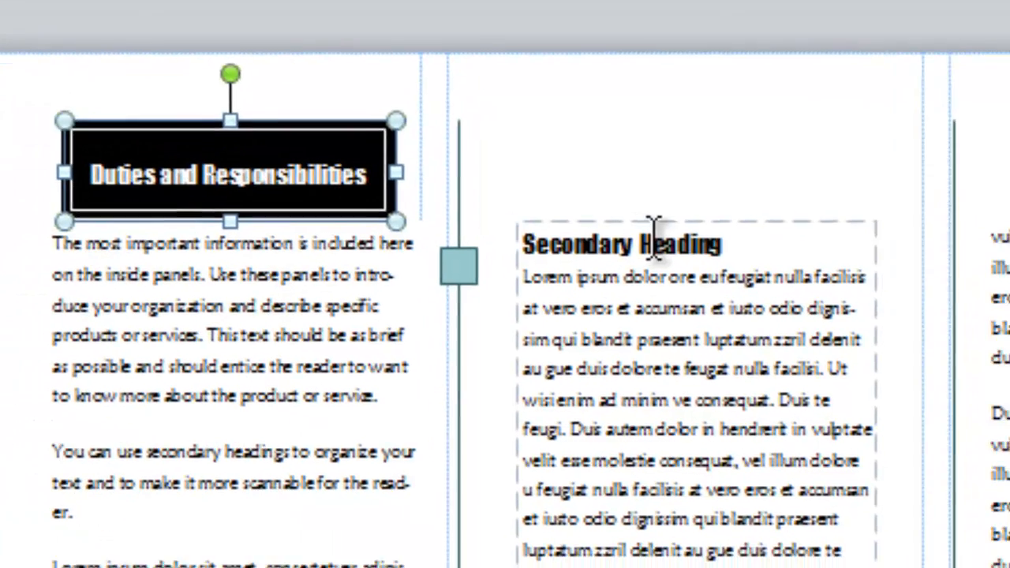
Replace the upper Secondary Heading on the middle panel of page 2 with "Working Conditions".
left_click(838, 273)
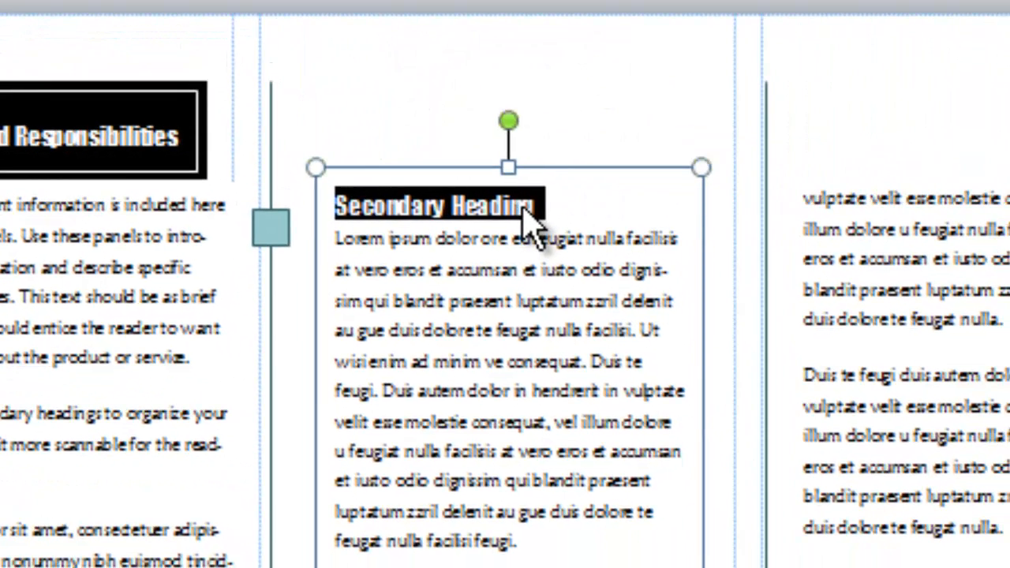
type("Working C")
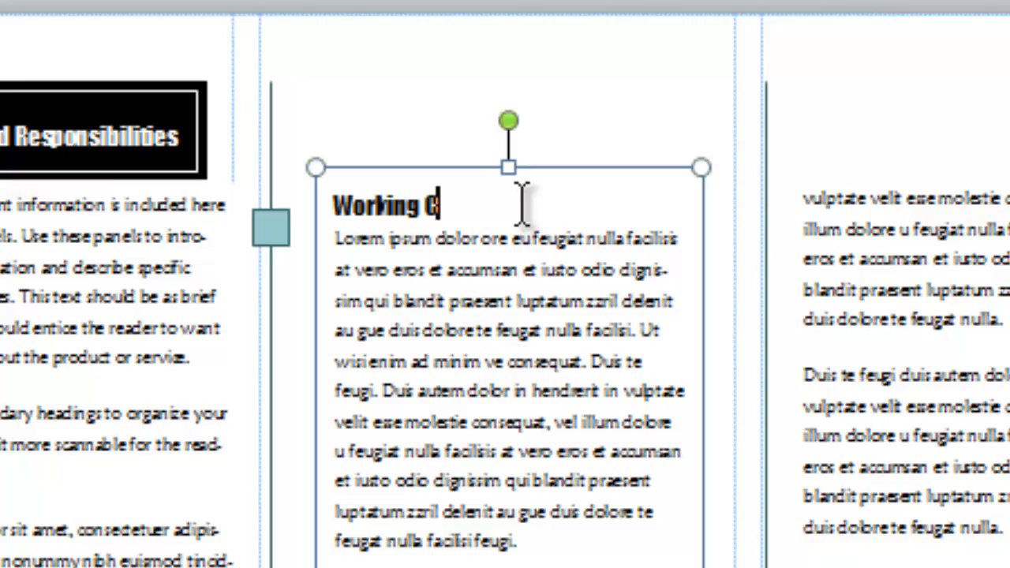
type("onditions")
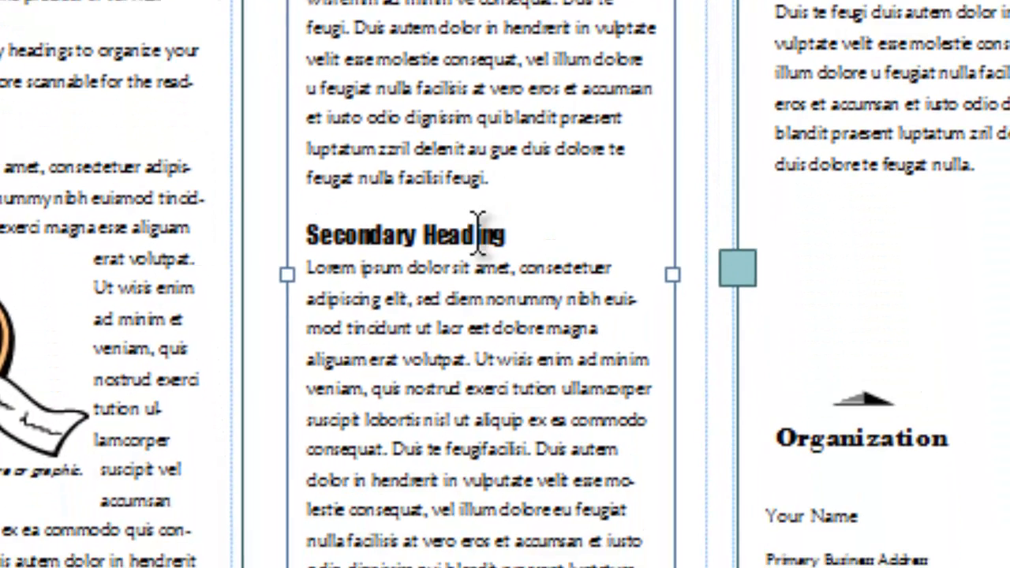
Replace the lower Secondary Heading on the middle panel of page 2 with "Education Requirements".
triple_click(478, 234)
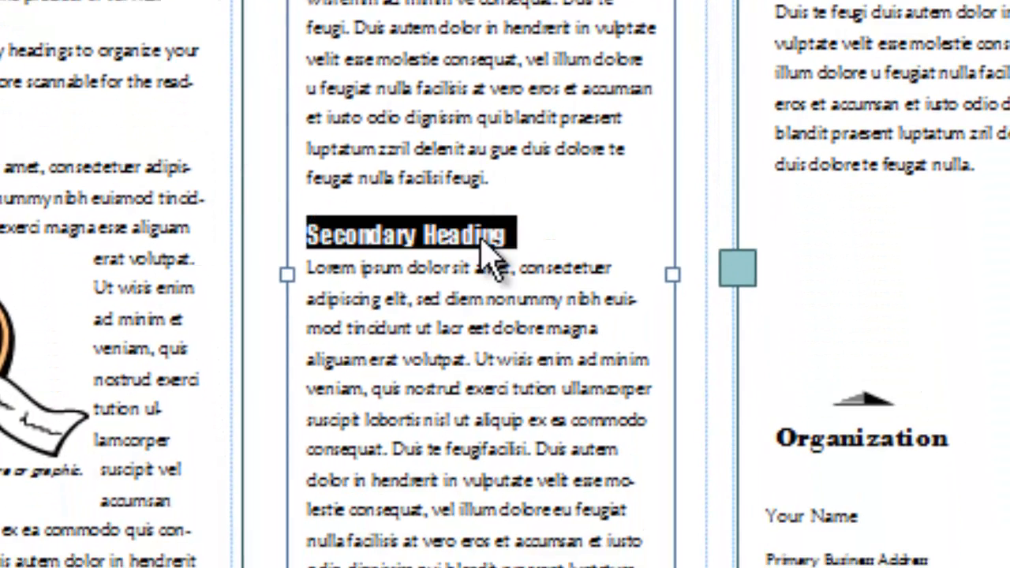
left_click(517, 234)
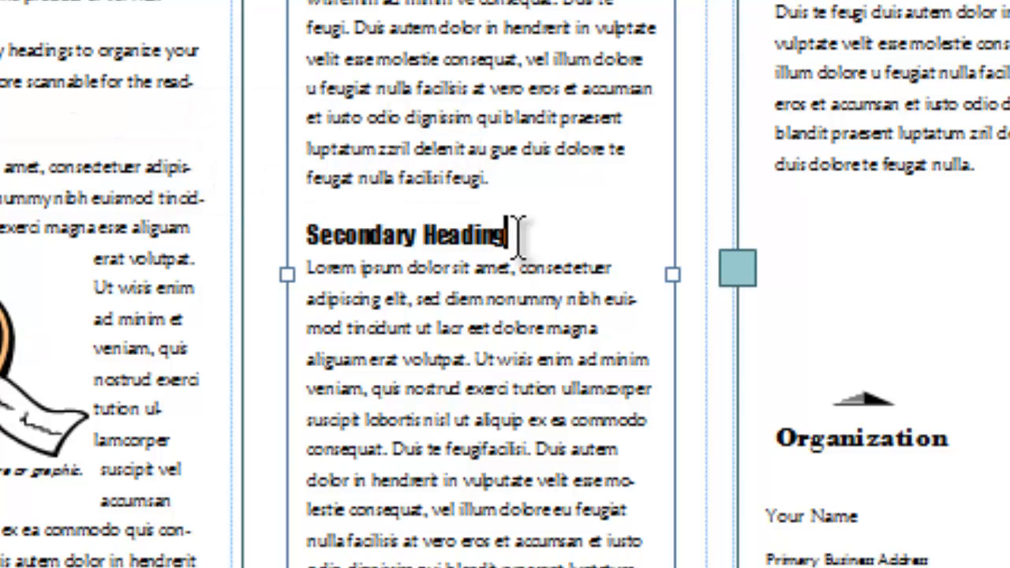
key("BackSpace")
key("BackSpace")
key("BackSpace")
key("BackSpace")
key("BackSpace")
key("BackSpace")
key("BackSpace")
key("BackSpace")
key("BackSpace")
key("BackSpace")
key("BackSpace")
key("BackSpace")
key("BackSpace")
key("BackSpace")
key("BackSpace")
key("BackSpace")
key("BackSpace")
key("BackSpace")
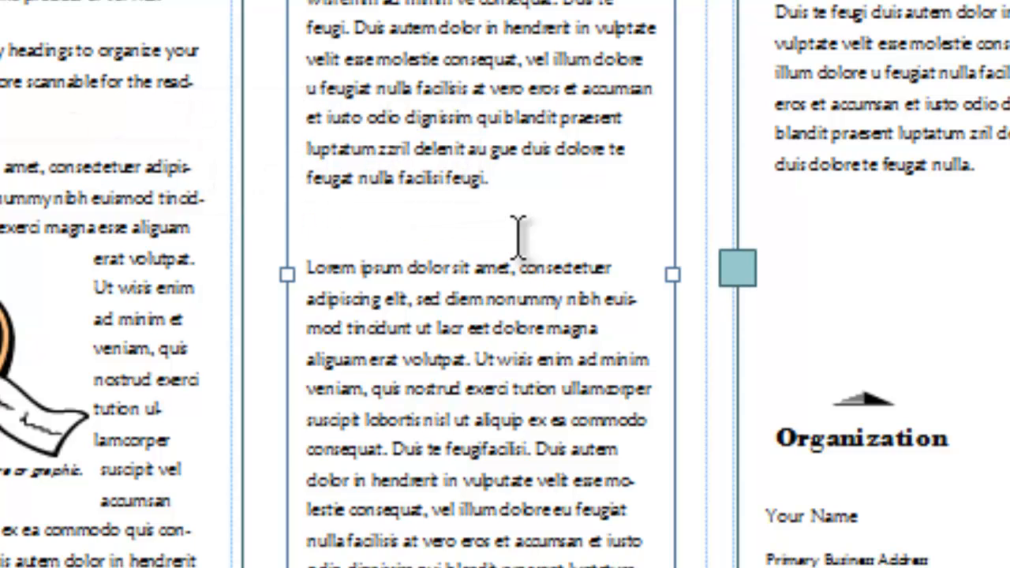
key("Return")
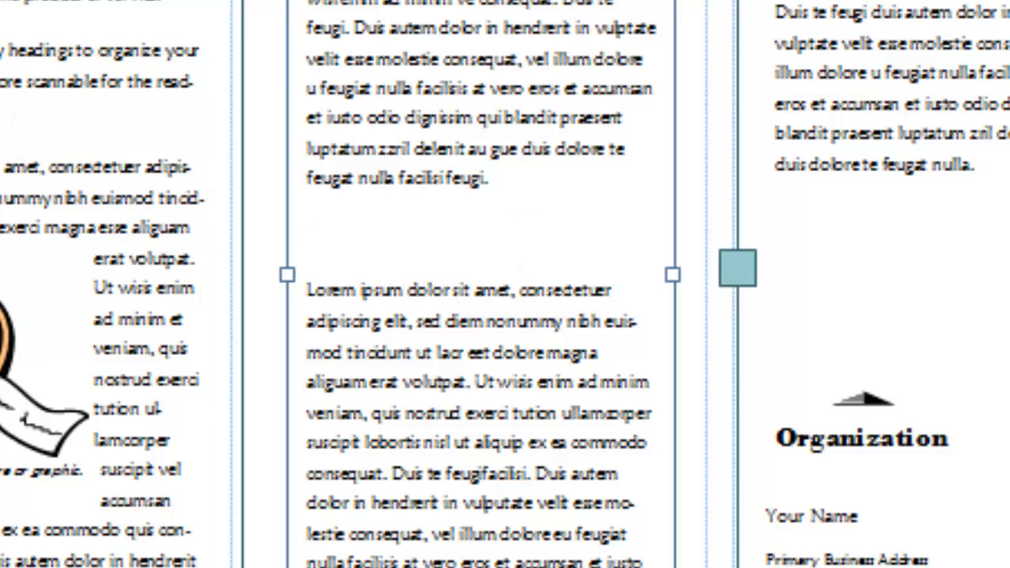
key("BackSpace")
key("Return")
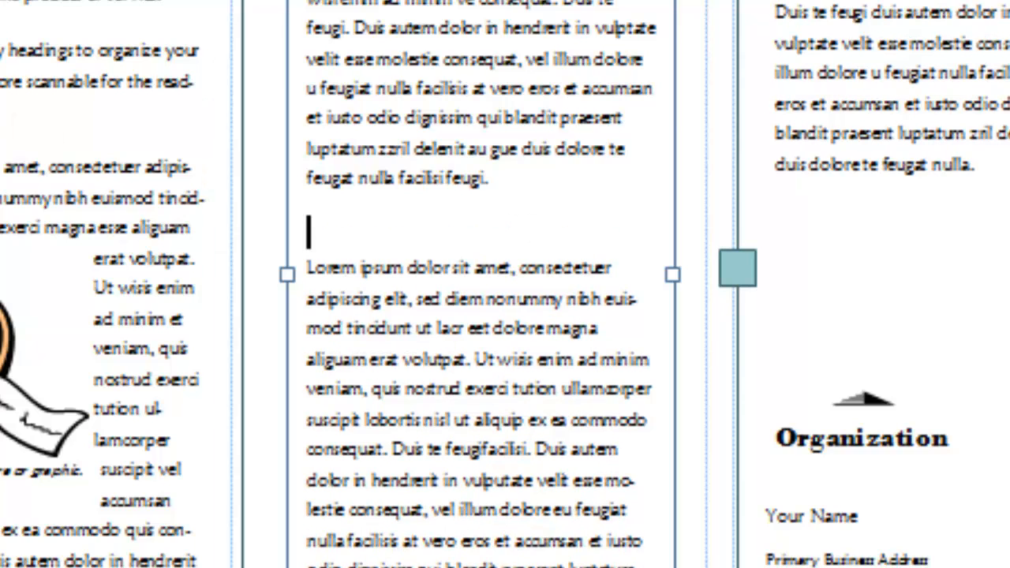
type("Edu")
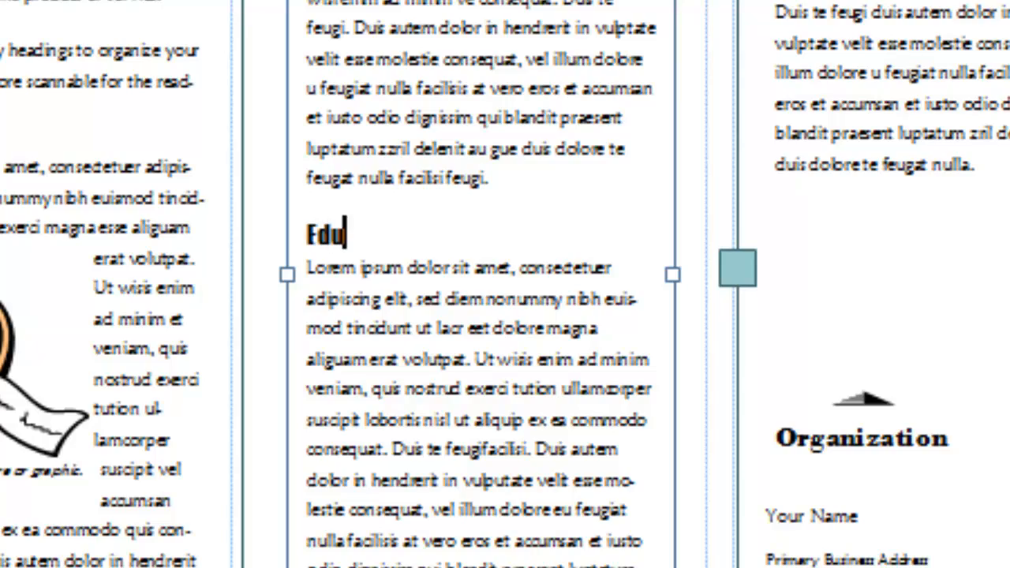
type("cation Requi")
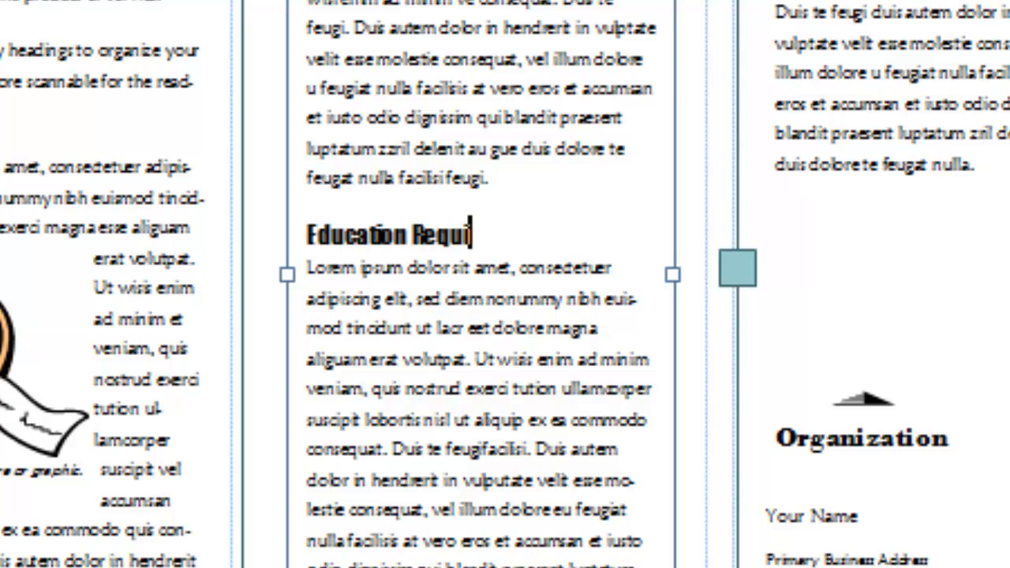
type("rements")
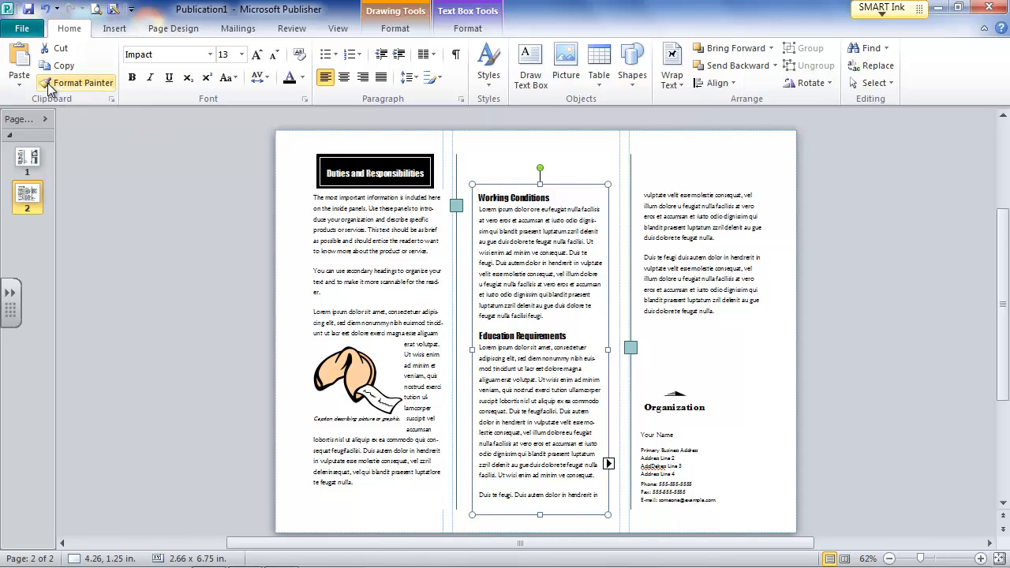
On page 1, replace the Back Panel Heading text with "Job Outlook".
left_click(26, 158)
left_click(397, 180)
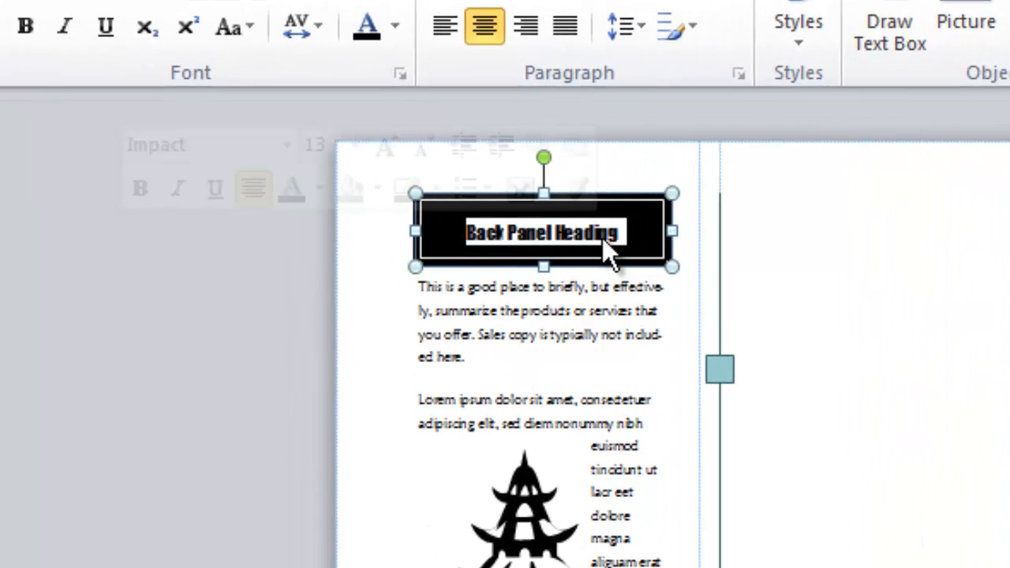
type("Job")
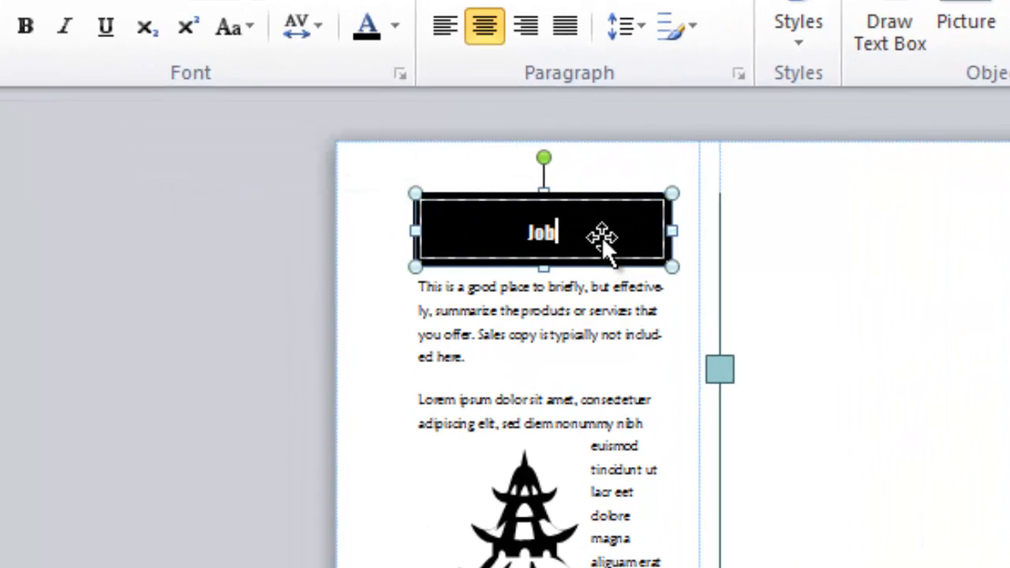
type(" Outlook")
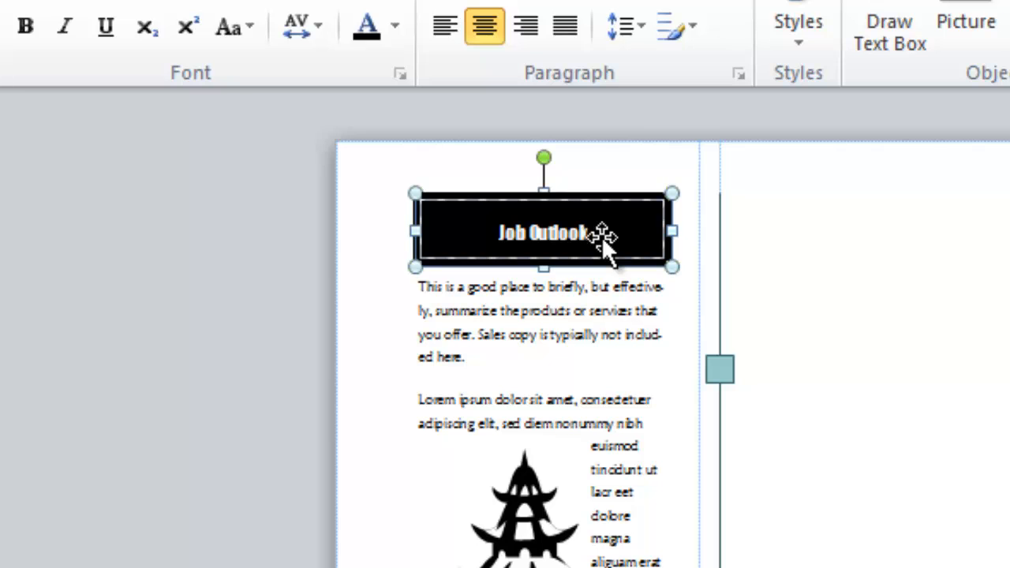
left_click(340, 261)
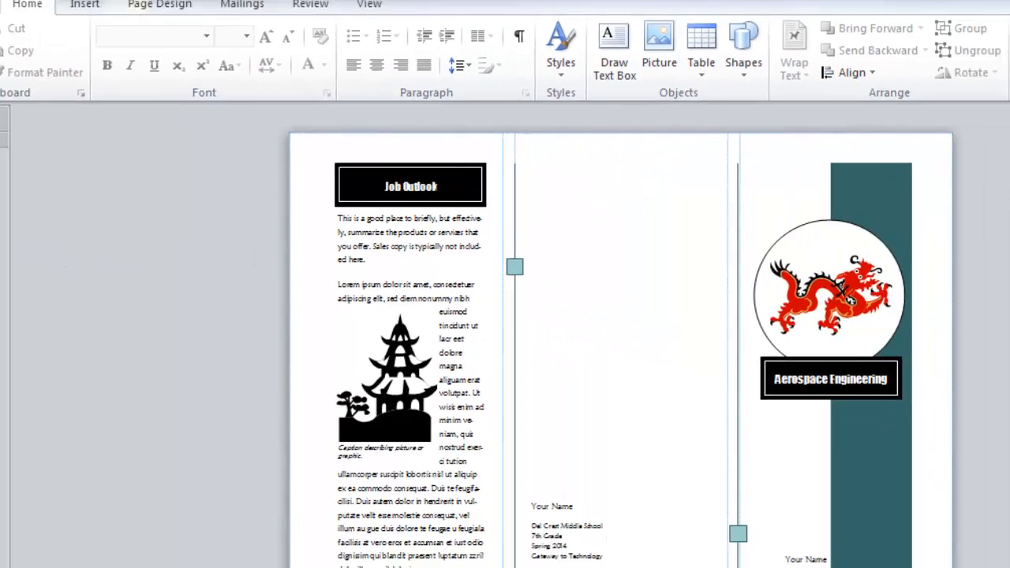
On page 2, delete the Organization logo and the Your Name text box from the third panel.
left_click(28, 198)
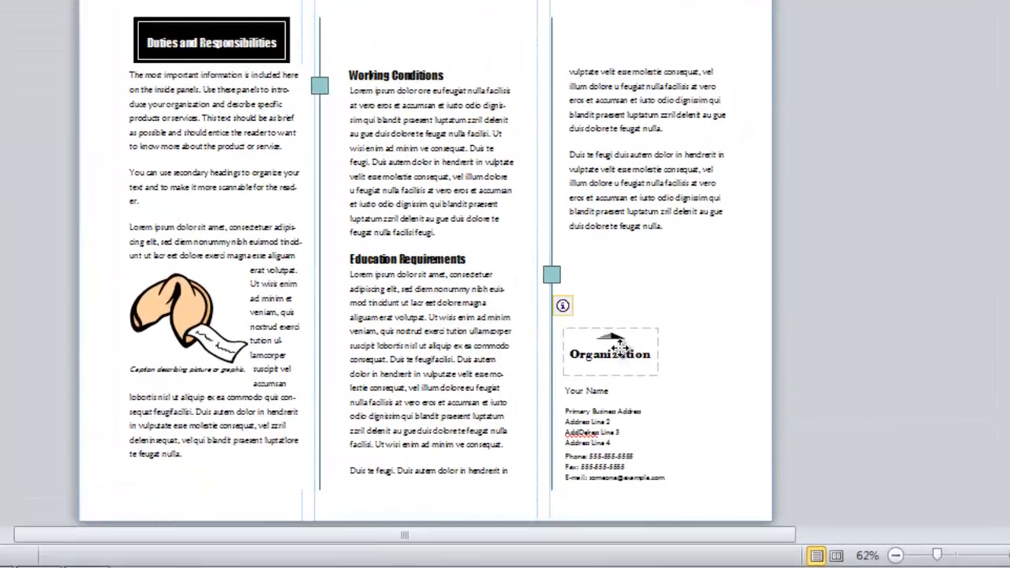
left_click(680, 406)
right_click(680, 406)
left_click(237, 1)
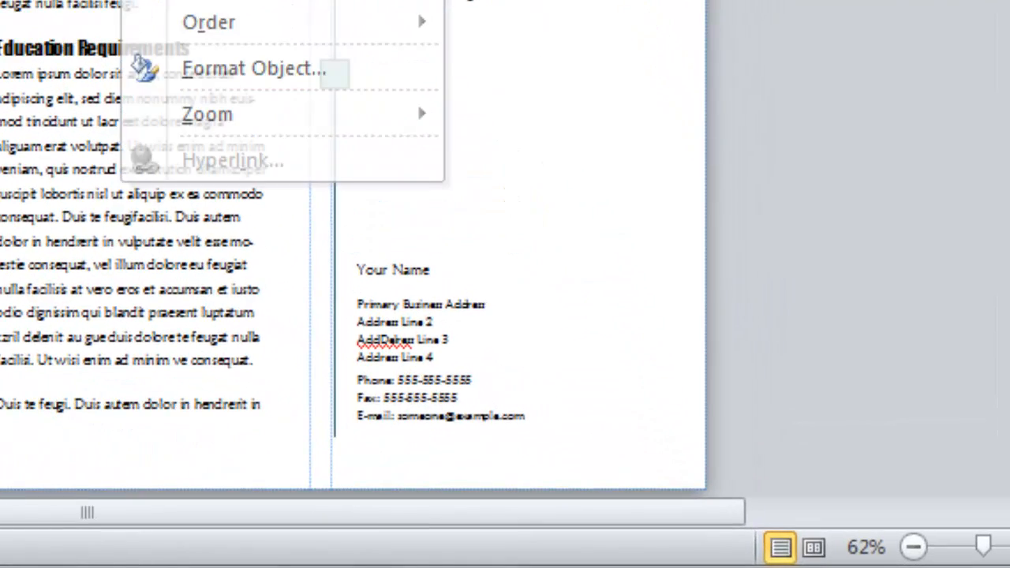
left_click(429, 270)
right_click(430, 250)
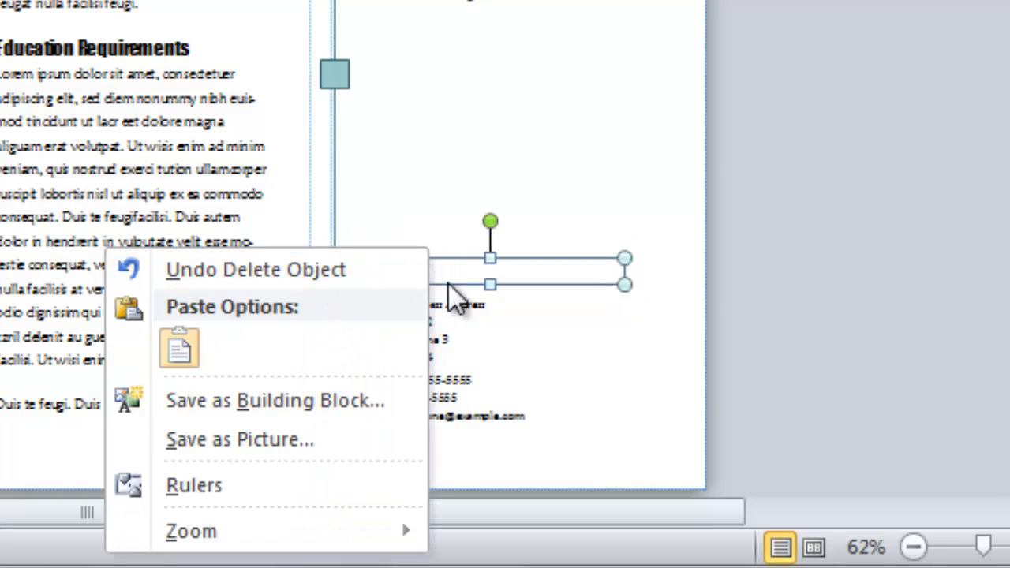
right_click(476, 281)
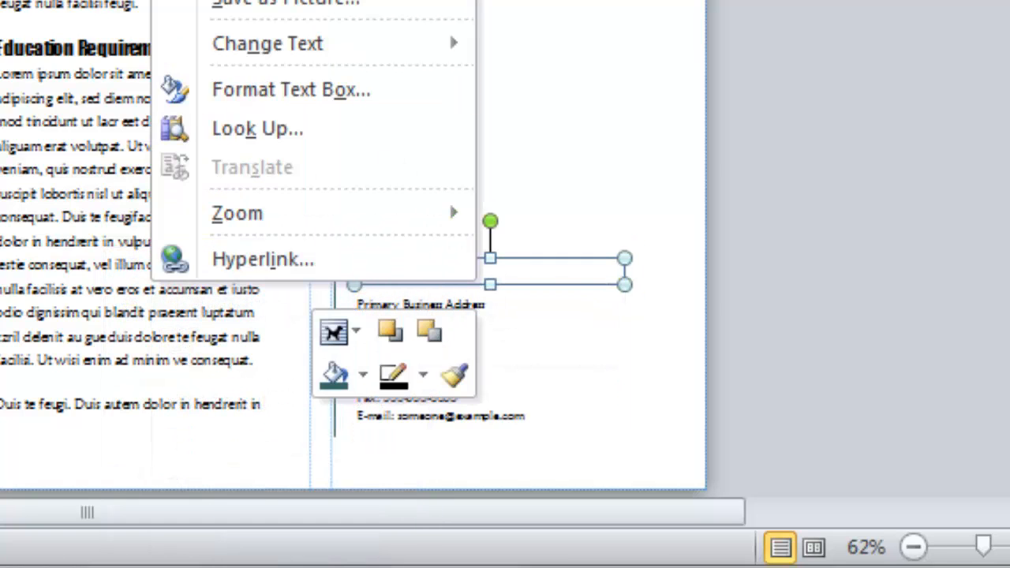
left_click(261, 1)
Delete the business address text box and the phone, fax and e-mail text box from the third panel of page 2.
left_click(404, 304)
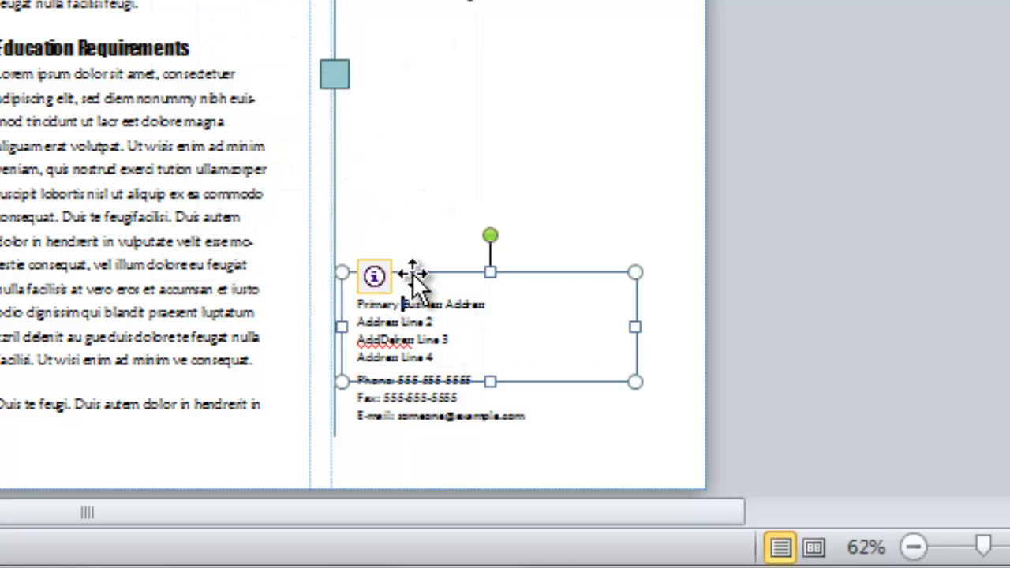
right_click(412, 273)
left_click(515, 385)
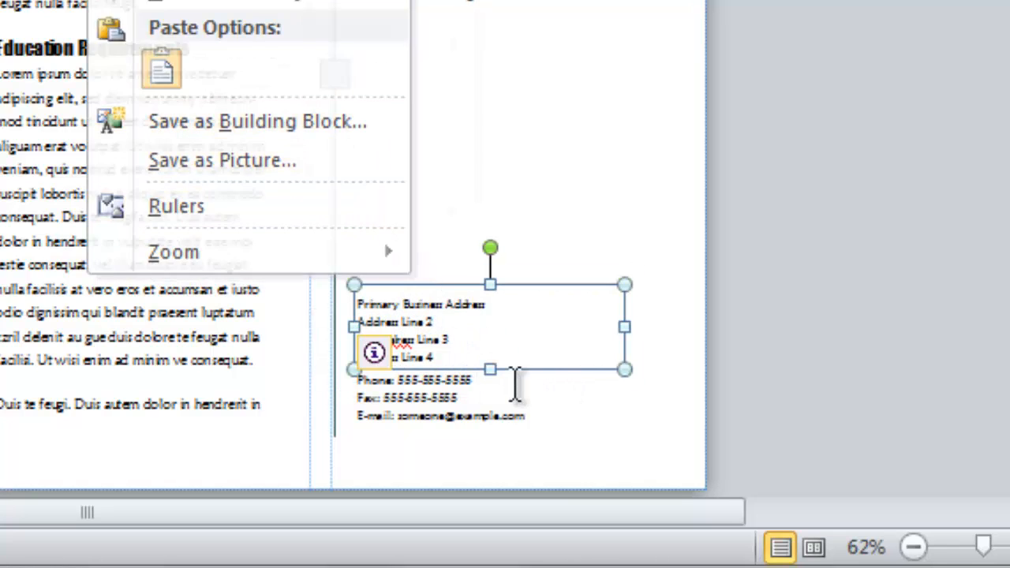
right_click(478, 331)
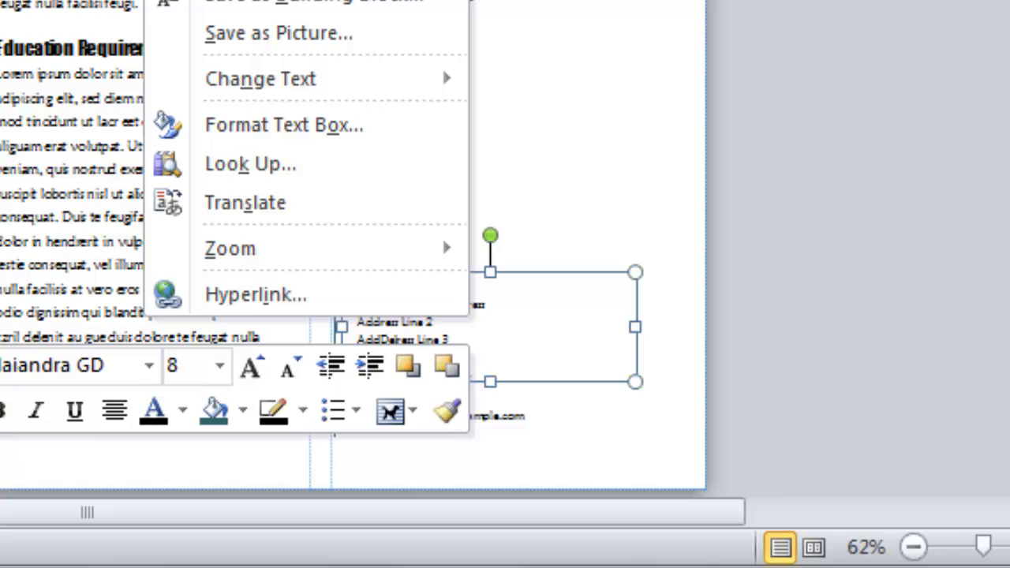
left_click(316, 1)
right_click(431, 384)
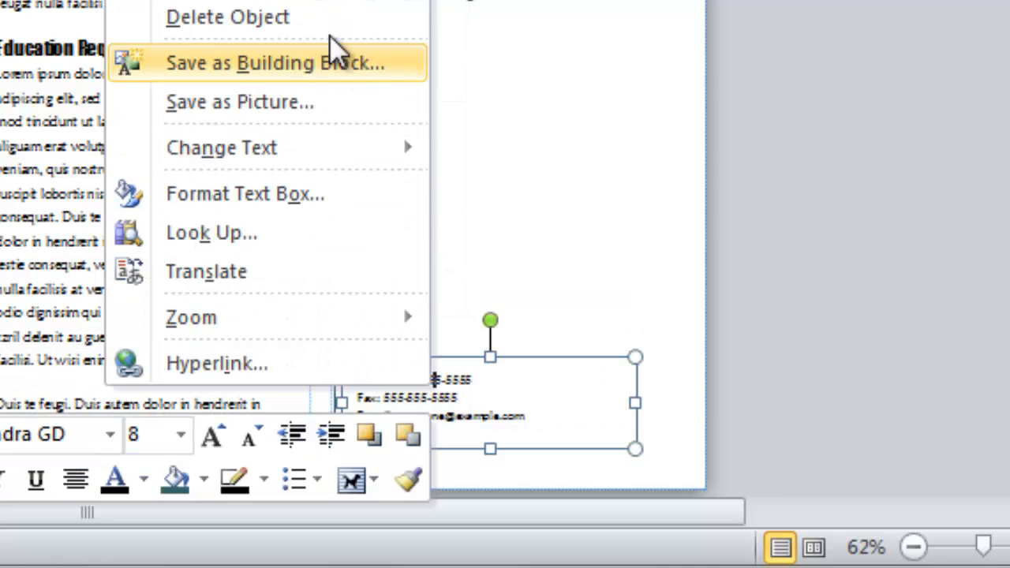
left_click(367, 16)
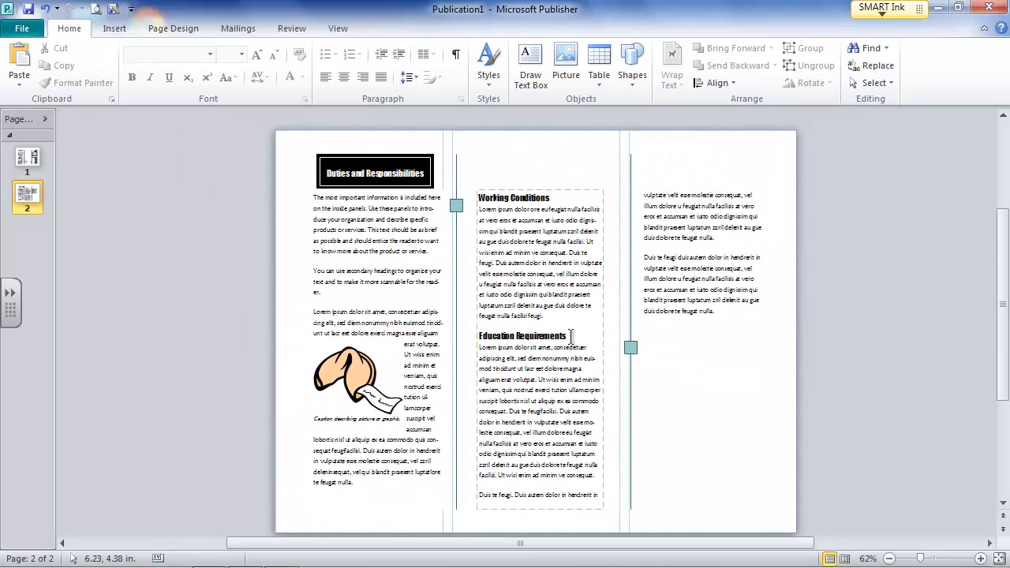
Copy the "Education Requirements" heading text from the middle panel of page 2.
left_click(572, 336)
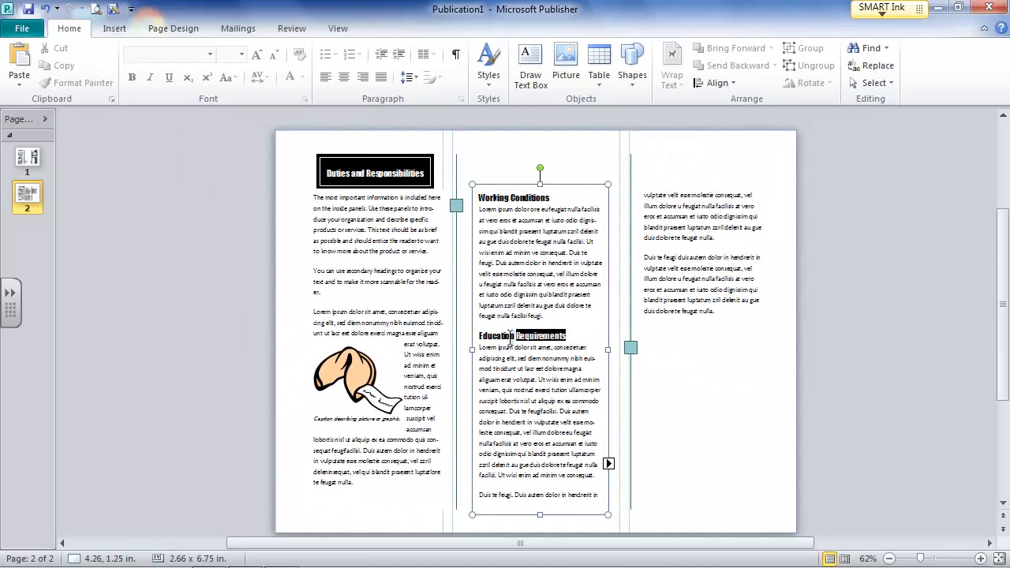
left_click_drag(511, 336, 492, 344)
right_click(501, 341)
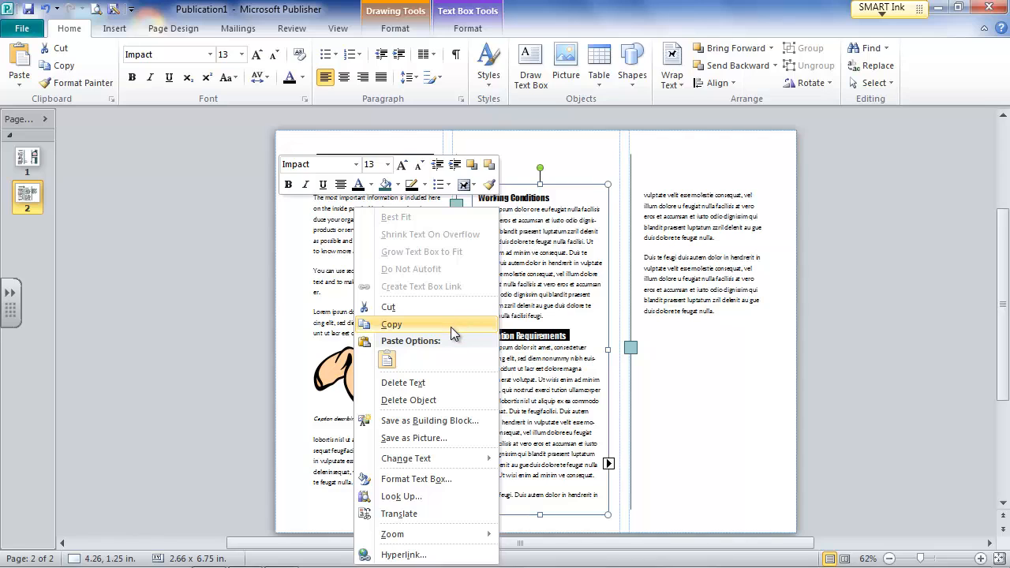
left_click(450, 327)
Extend the third panel's body text box downward to a height of about 6.12 in.
left_click(700, 331)
left_click(706, 342)
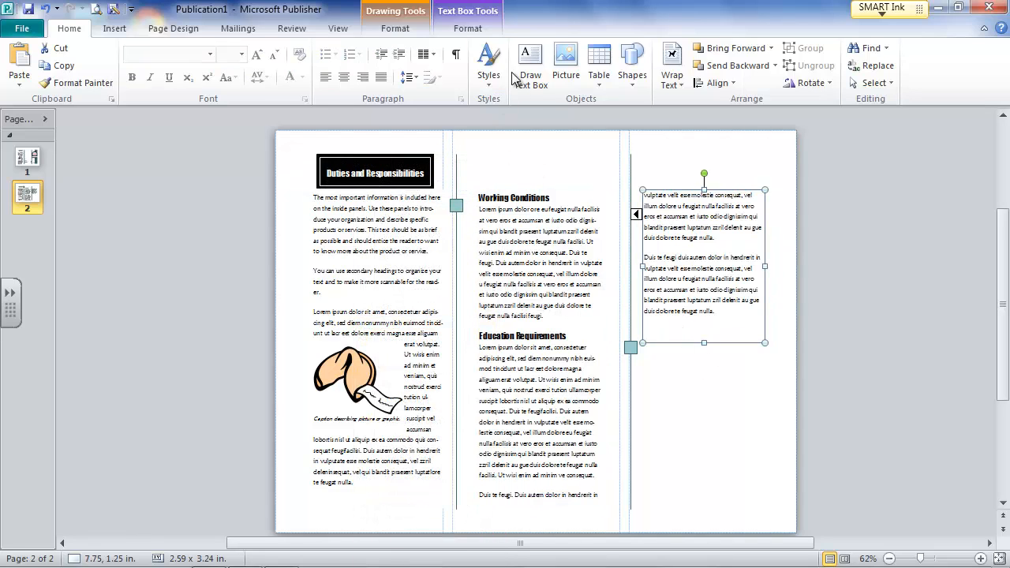
right_click(680, 331)
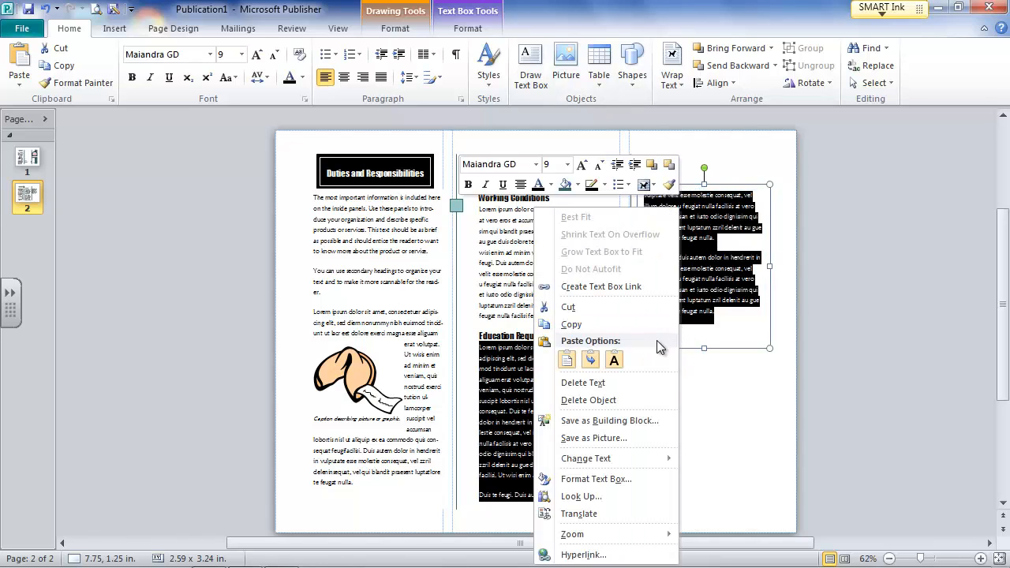
left_click(703, 376)
left_click_drag(704, 348, 716, 483)
Paste the copied heading as text only below the existing paragraphs in the third panel's text box.
left_click(715, 333)
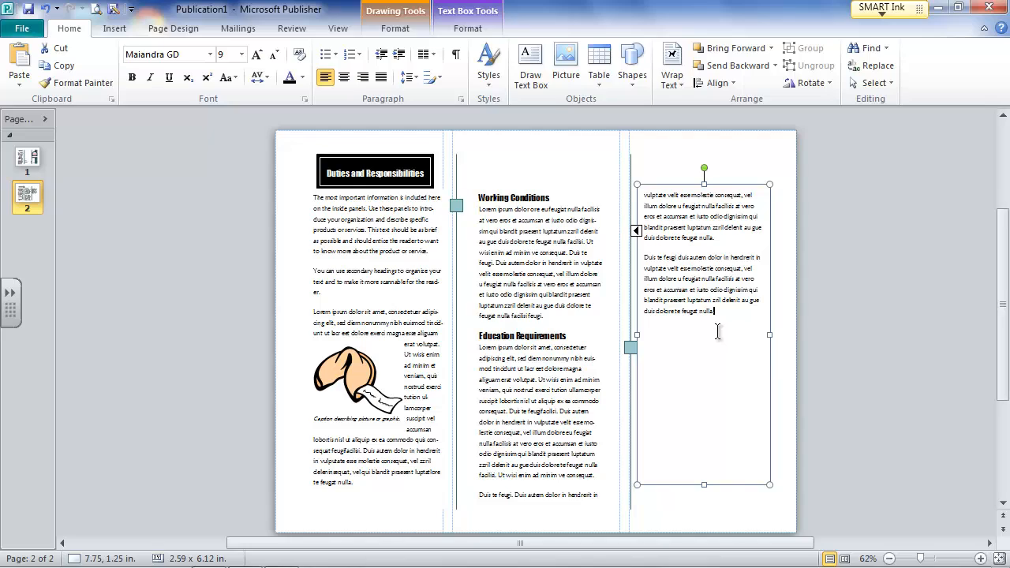
right_click(659, 354)
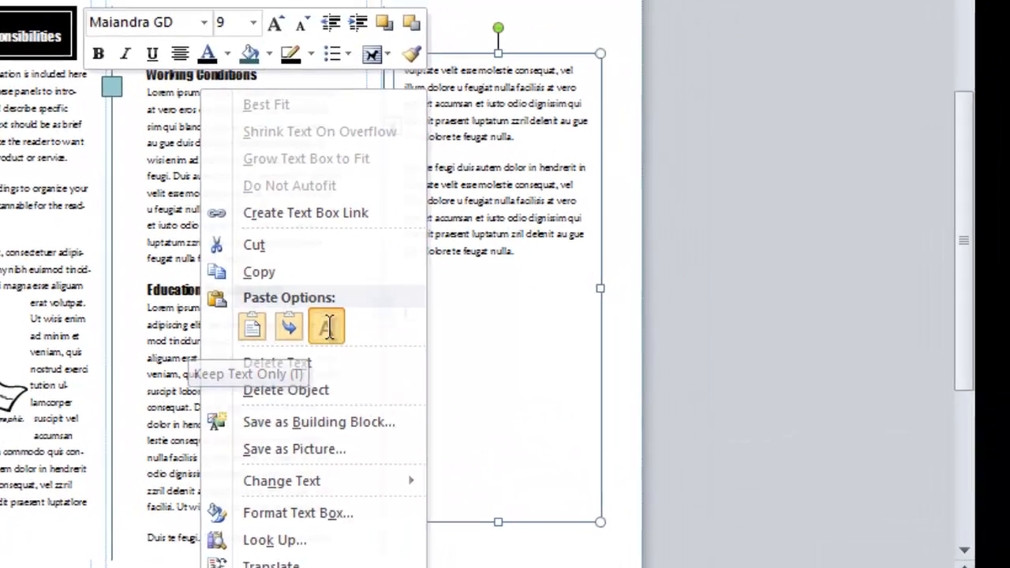
left_click(599, 358)
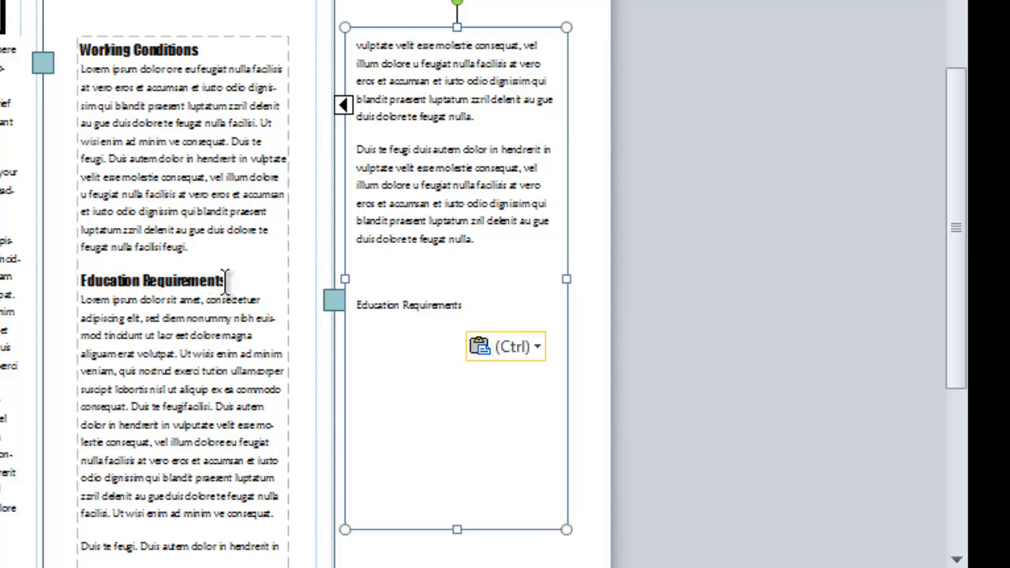
Check the middle panel heading's font formatting and set the pasted "Education Requirements" text to size 13.
left_click(199, 280)
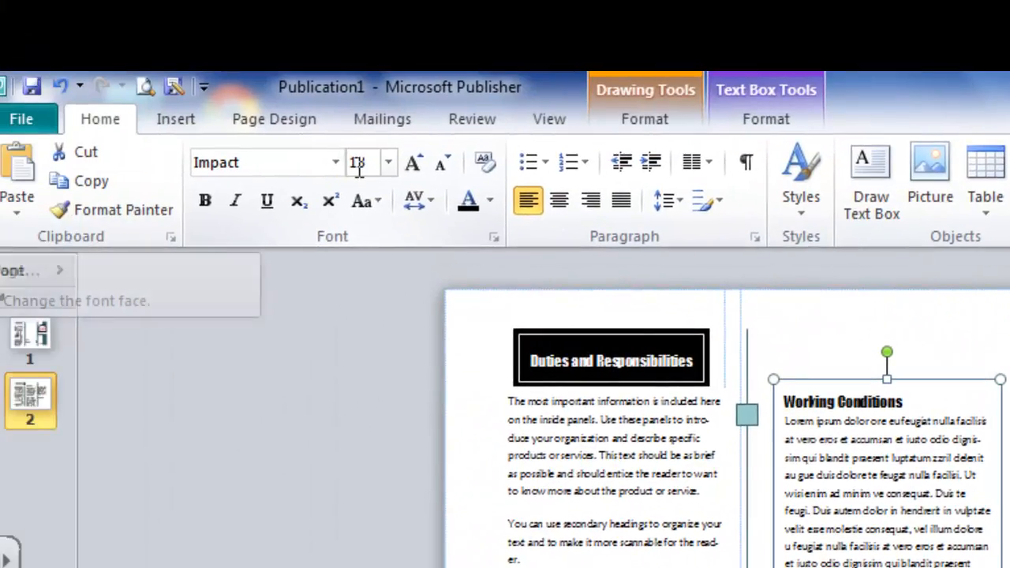
left_click(535, 293)
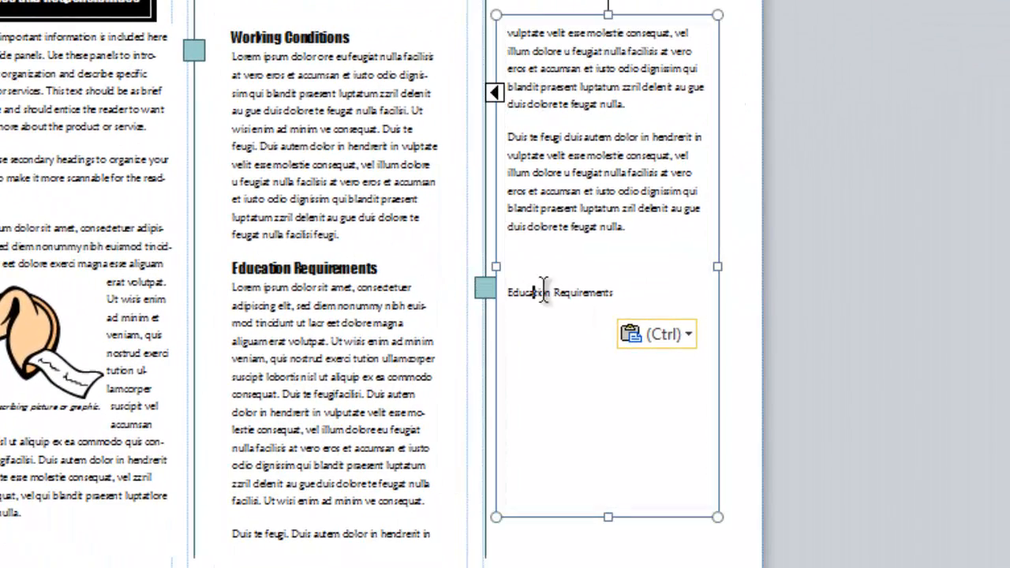
left_click_drag(619, 294, 506, 294)
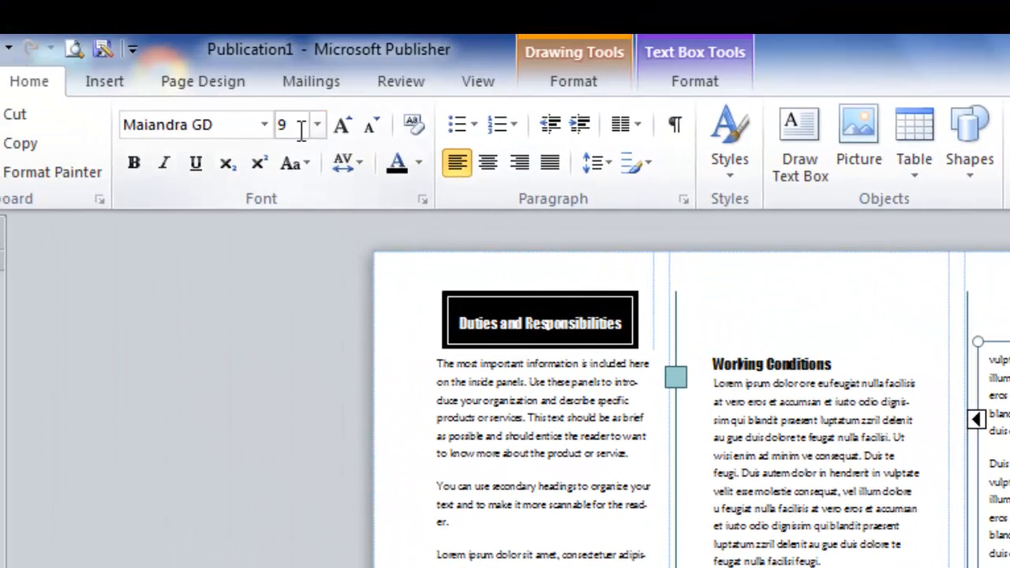
left_click(317, 126)
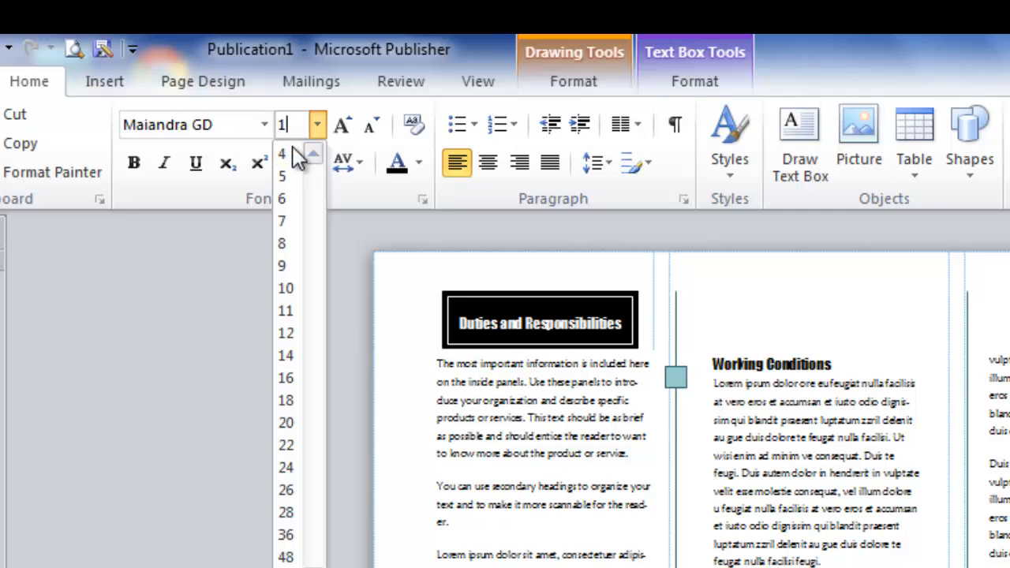
key("Return")
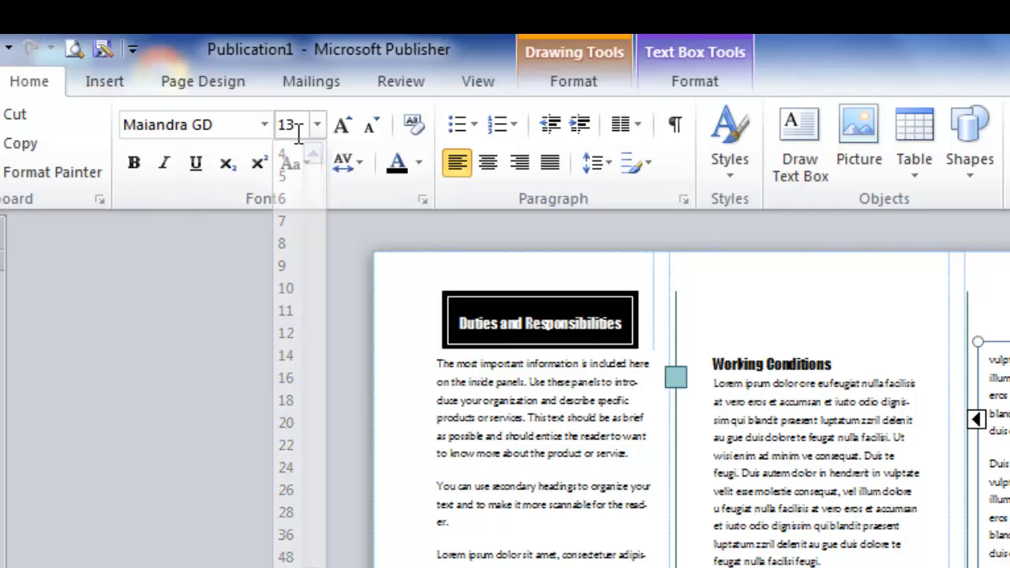
Change the font of the pasted "Education Requirements" heading in the third panel to Impact.
left_click(265, 126)
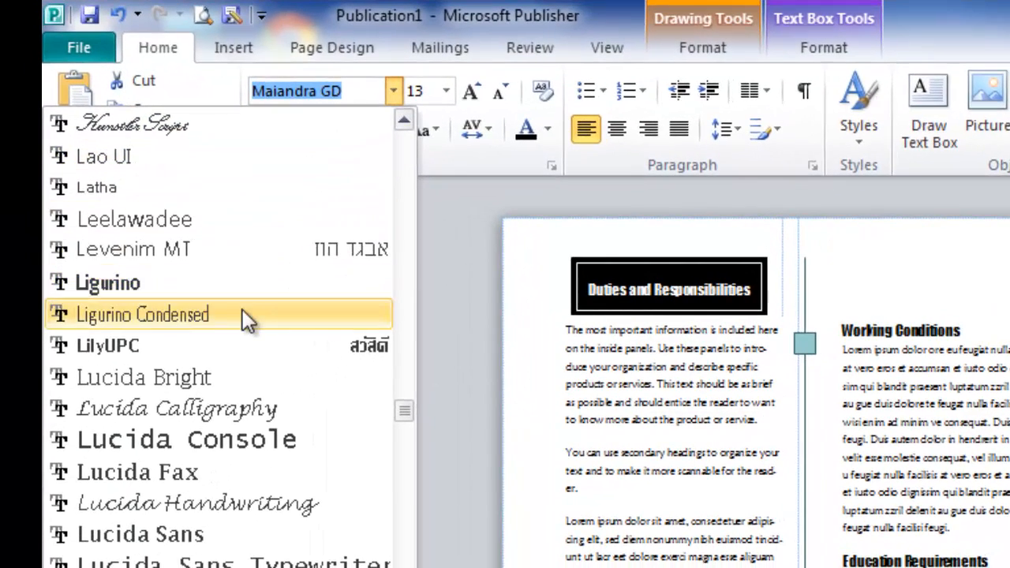
scroll(242, 307, "up", 6)
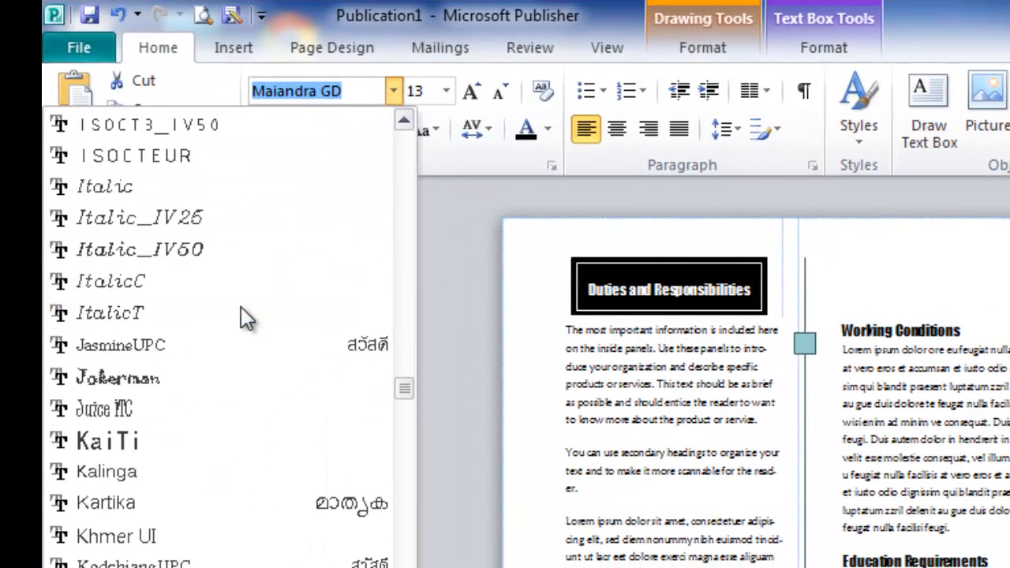
scroll(234, 306, "up", 4)
scroll(234, 305, "up", 6)
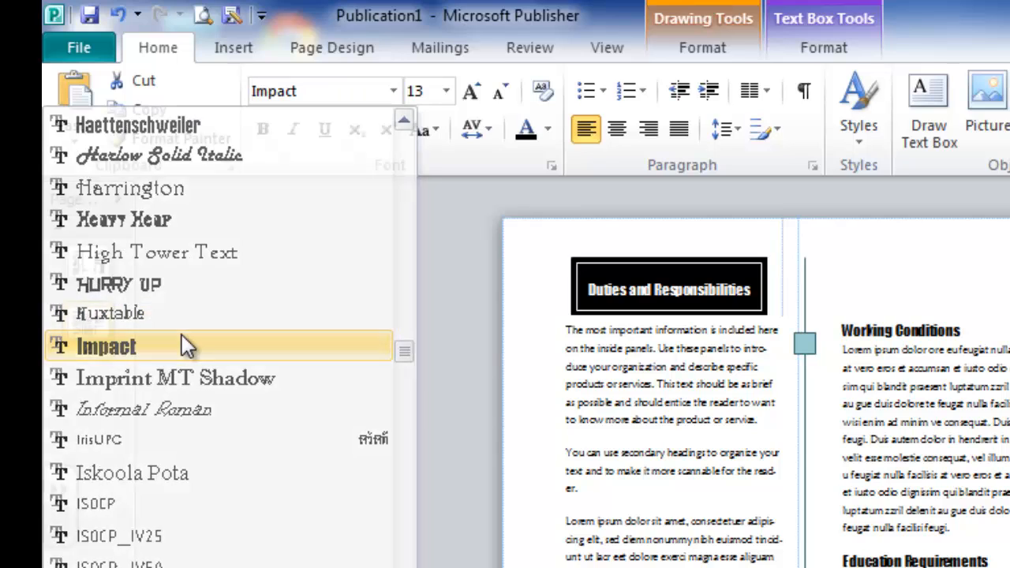
left_click(181, 336)
left_click(793, 386)
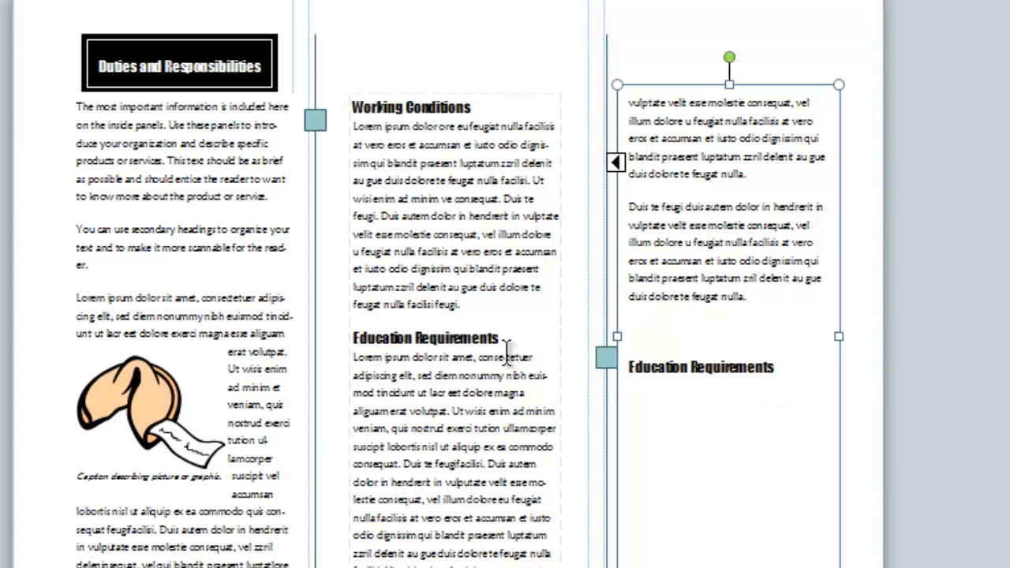